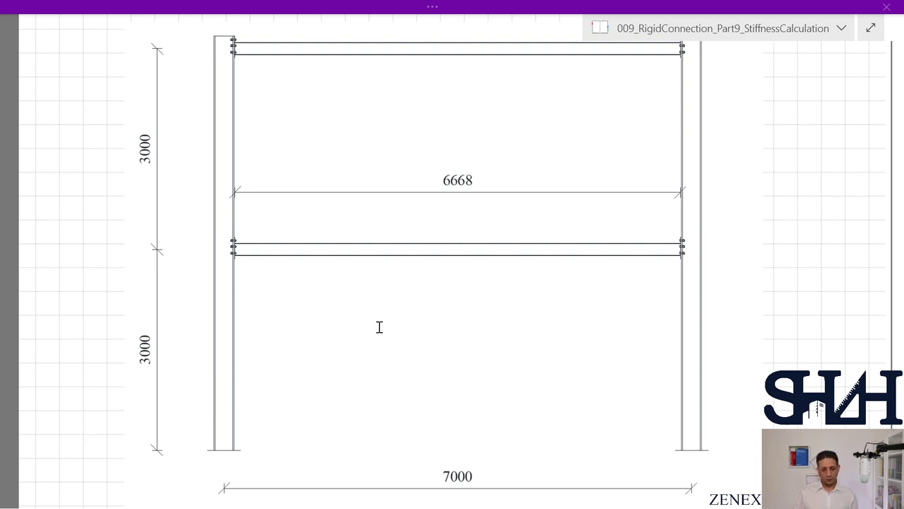
# Step: Examine the frame and connection drawings, Table 6.1 of basic joint components and the rotational stiffness basic model clauses
pyautogui.scroll(-5, 379, 326)
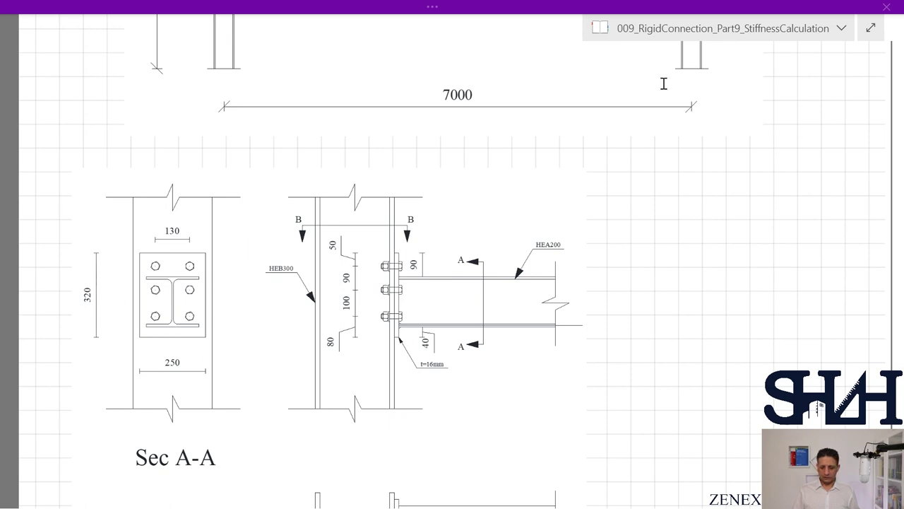
pyautogui.click(815, 32)
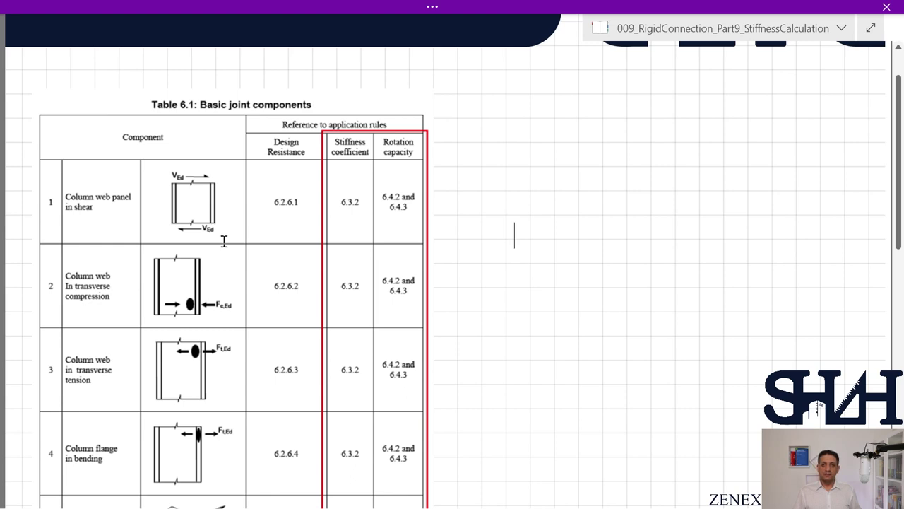
pyautogui.scroll(-4, 224, 241)
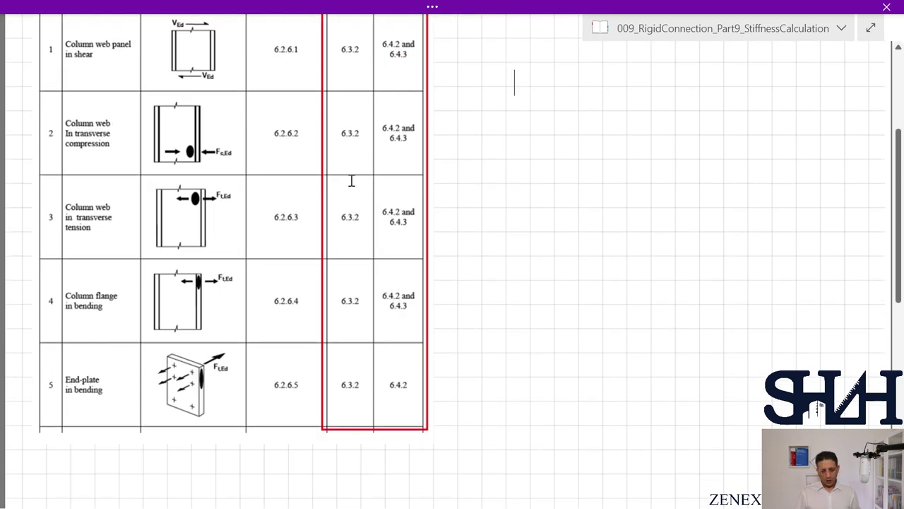
pyautogui.scroll(2, 351, 176)
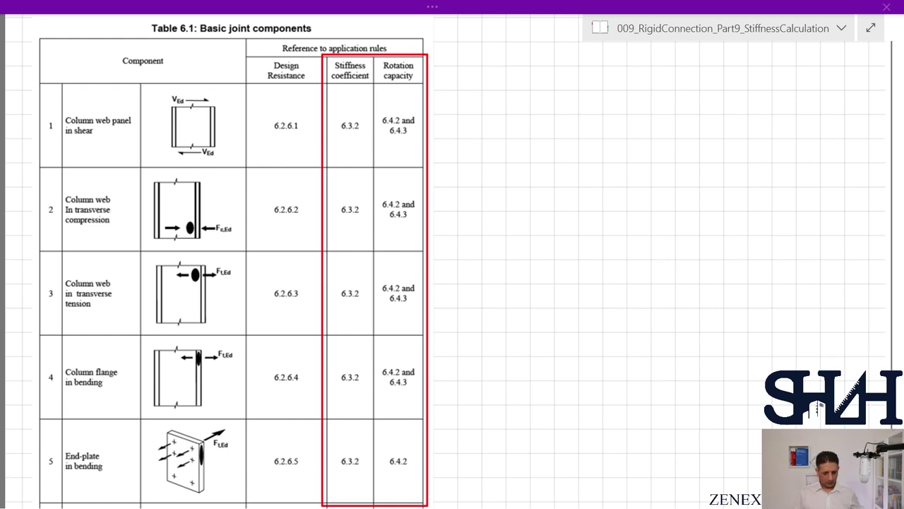
pyautogui.scroll(-12, 335, 347)
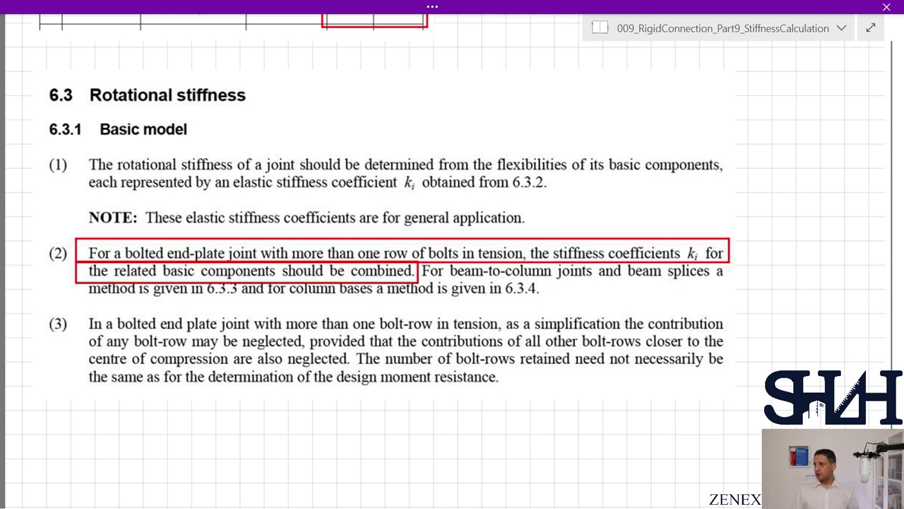
# Step: On the page with equation 6.27, handwrite an arrow and 180 mm in red beside the lever arm z definition
pyautogui.click(842, 28)
pyautogui.click(737, 125)
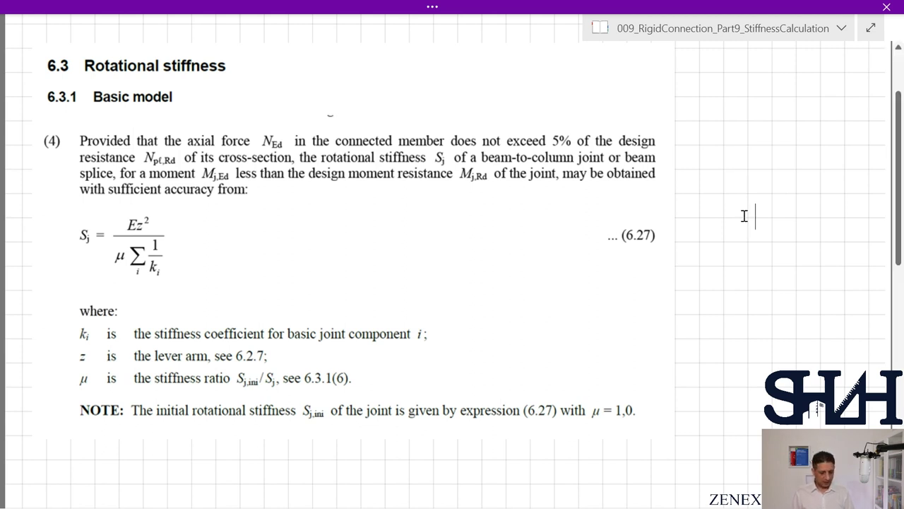
pyautogui.click(432, 6)
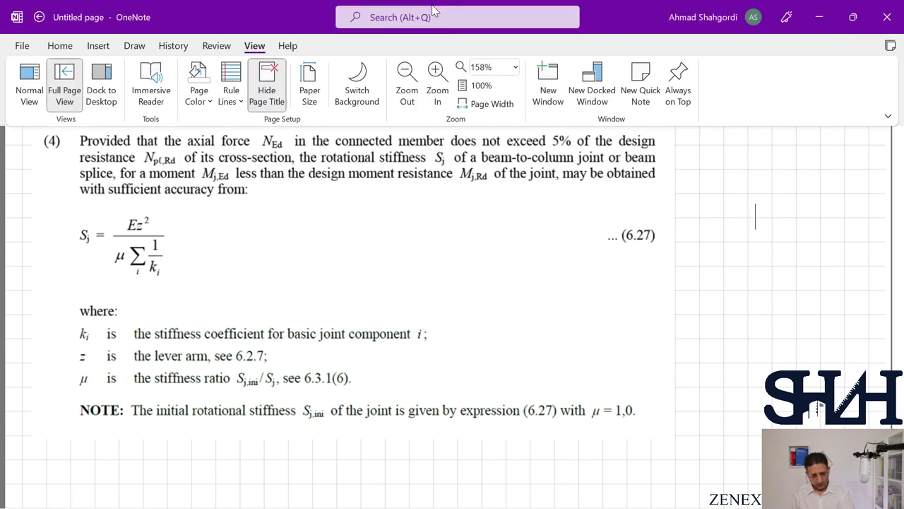
pyautogui.click(134, 46)
pyautogui.moveTo(277, 356); pyautogui.dragTo(373, 363)
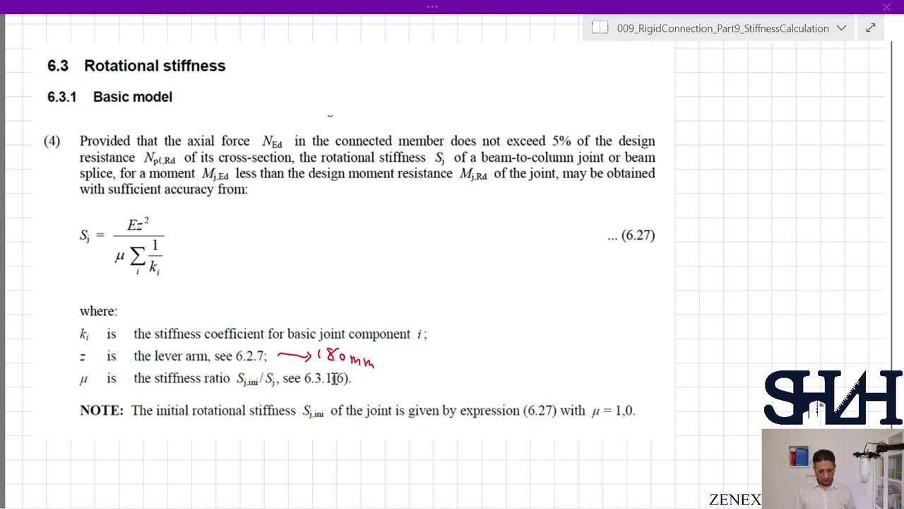
# Step: Paste the clause 6.3.1(6) excerpt below the equation 6.27 notes and circle "Bolted end-plate" in Table 6.8 in red
pyautogui.scroll(-3, 319, 371)
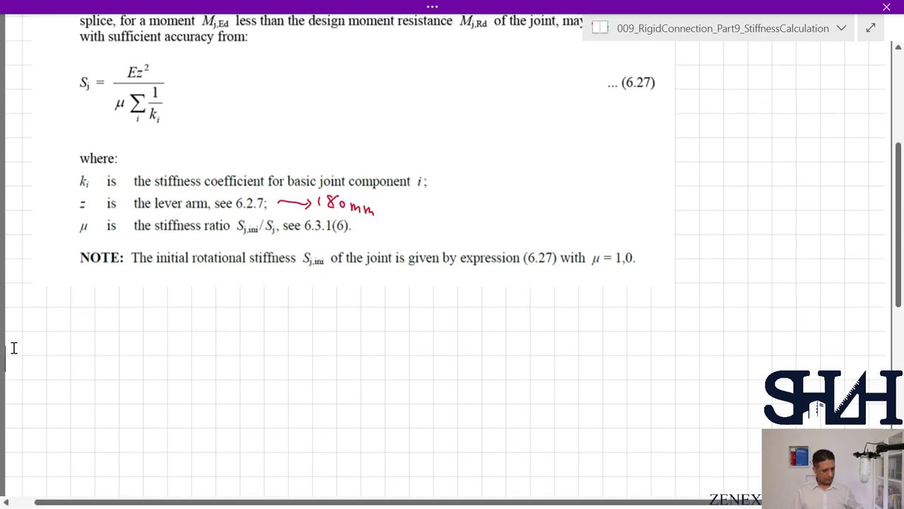
pyautogui.hotkey('ctrl', 'v')
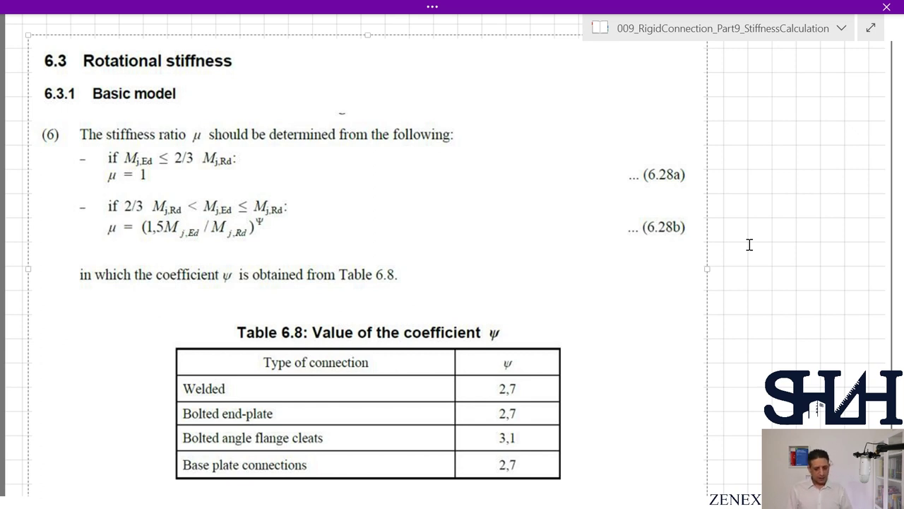
pyautogui.moveTo(229, 395)
pyautogui.mouseDown()
pyautogui.moveTo(208, 424)
pyautogui.moveTo(254, 397)
pyautogui.mouseUp()
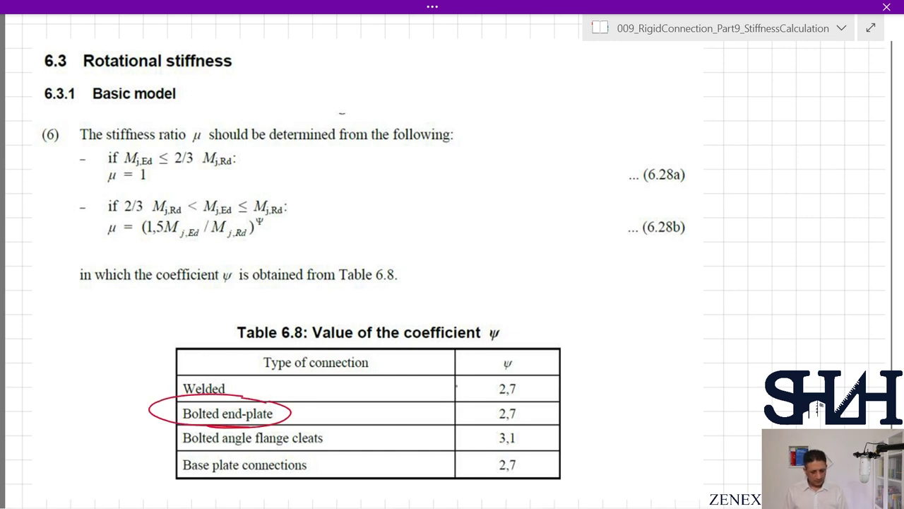
pyautogui.moveTo(496, 366); pyautogui.dragTo(524, 441)
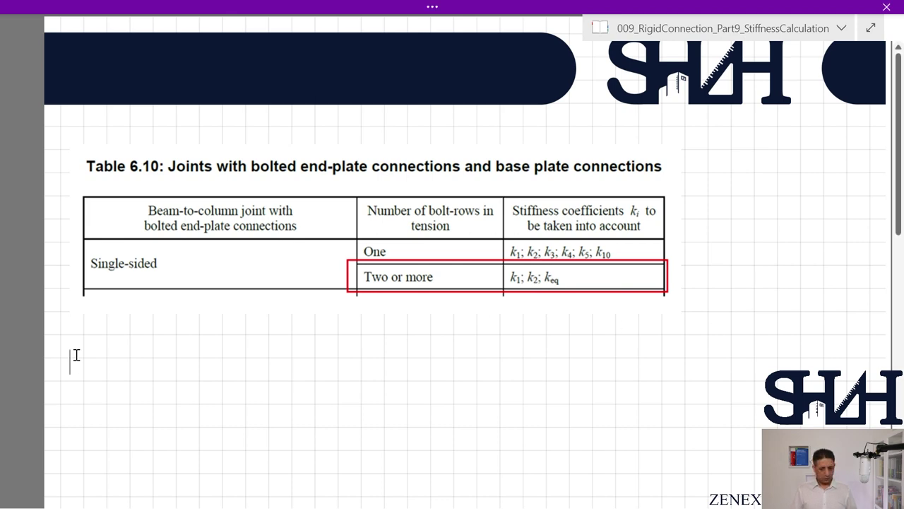
# Step: Insert the clause 6.3.3.1(4) excerpt below Table 6.10 and highlight its k3, k4, k5 and k10 component lines in yellow
pyautogui.scroll(-2, 70, 360)
pyautogui.click(223, 318)
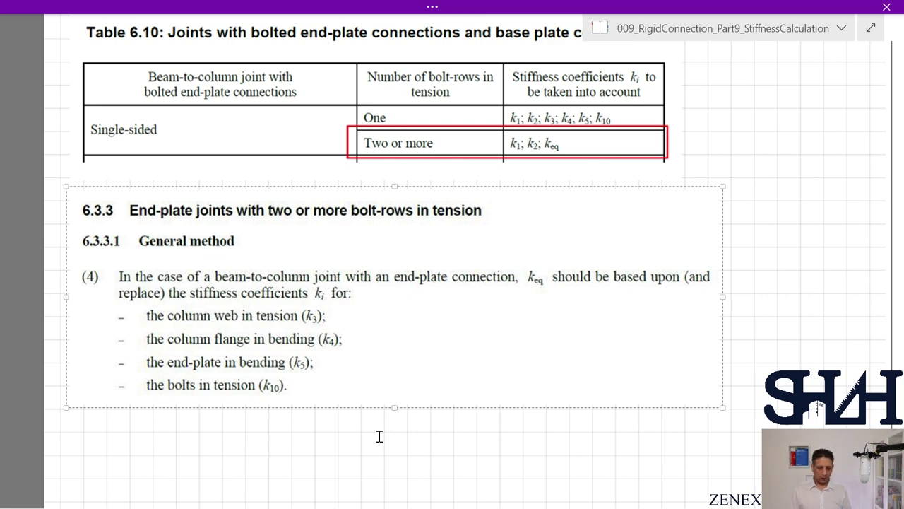
pyautogui.moveTo(144, 316)
pyautogui.mouseDown()
pyautogui.moveTo(344, 316)
pyautogui.moveTo(140, 340)
pyautogui.mouseUp()
pyautogui.moveTo(313, 362); pyautogui.dragTo(131, 362)
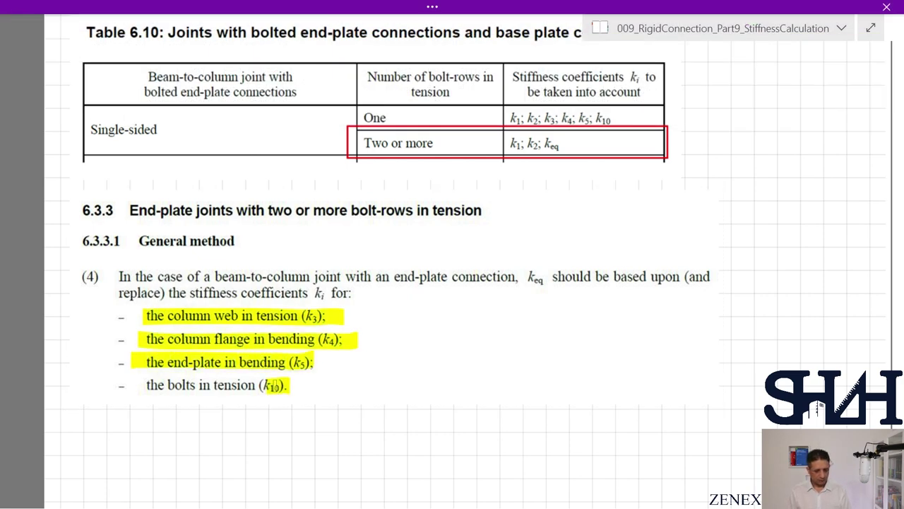
pyautogui.moveTo(288, 385); pyautogui.dragTo(140, 385)
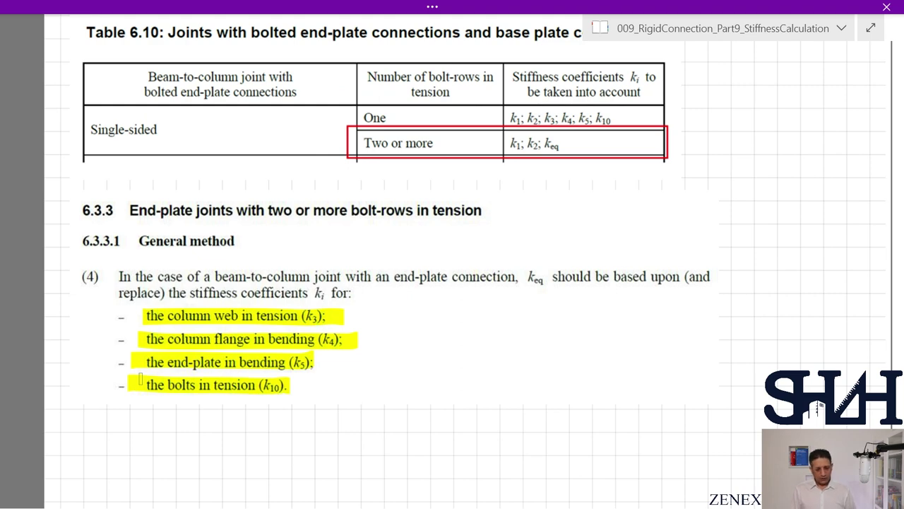
# Step: Highlight k1 and k2 in green in the "Two or more" bolt-rows row of Table 6.10
pyautogui.click(432, 6)
pyautogui.click(356, 76)
pyautogui.moveTo(541, 144); pyautogui.dragTo(505, 144)
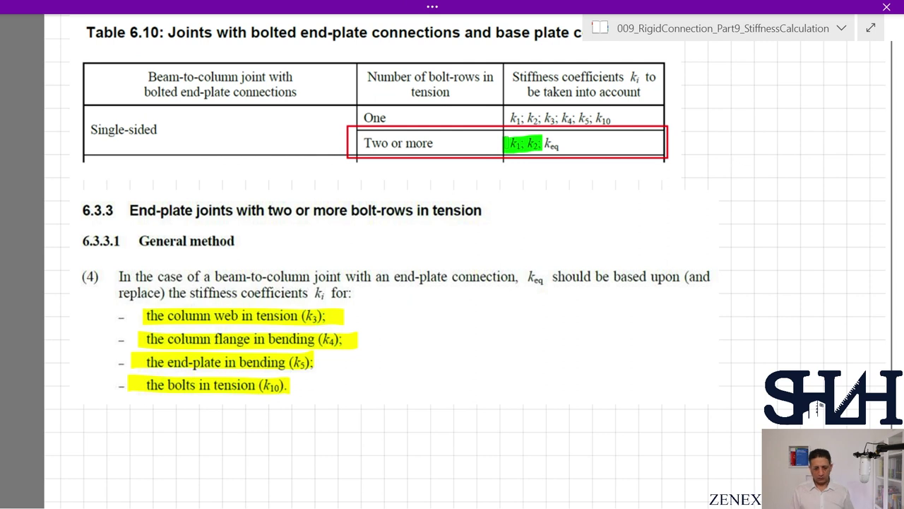
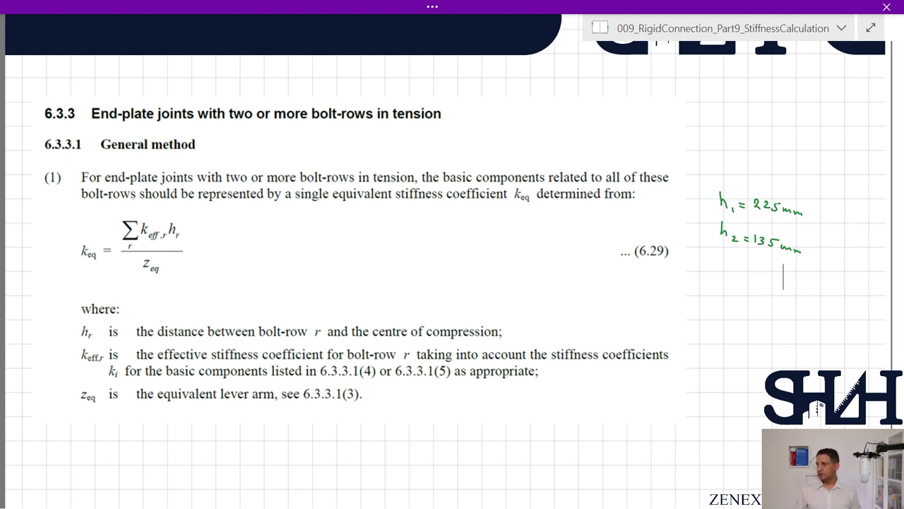
# Step: Handwrite the component list k3, k4, k5, k10 in green beside equation 6.30 for the effective stiffness coefficient
pyautogui.scroll(-1, 51, 368)
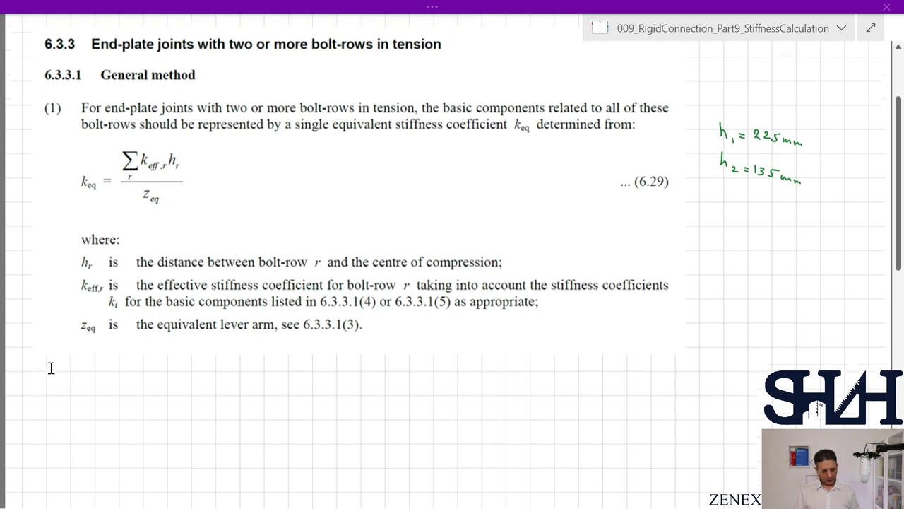
pyautogui.scroll(-4, 31, 392)
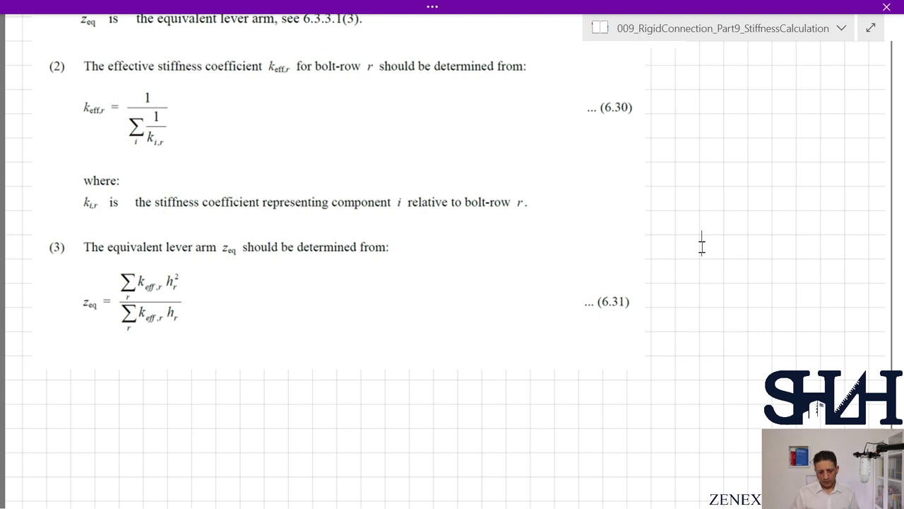
pyautogui.moveTo(547, 125); pyautogui.dragTo(558, 139)
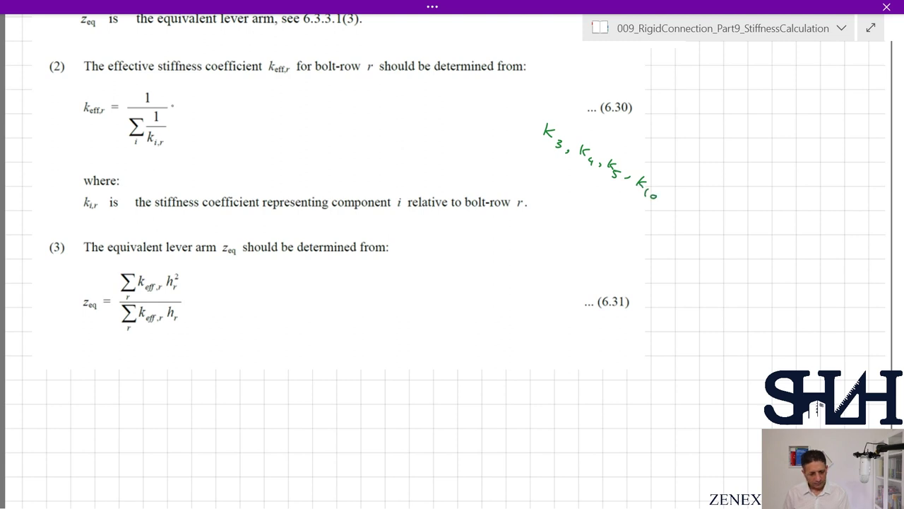
# Step: Handwrite the expansion of equation 6.30 as keff,1 = 1 over a fraction line, with 1/k3r as the first denominator term
pyautogui.moveTo(200, 103); pyautogui.dragTo(199, 111)
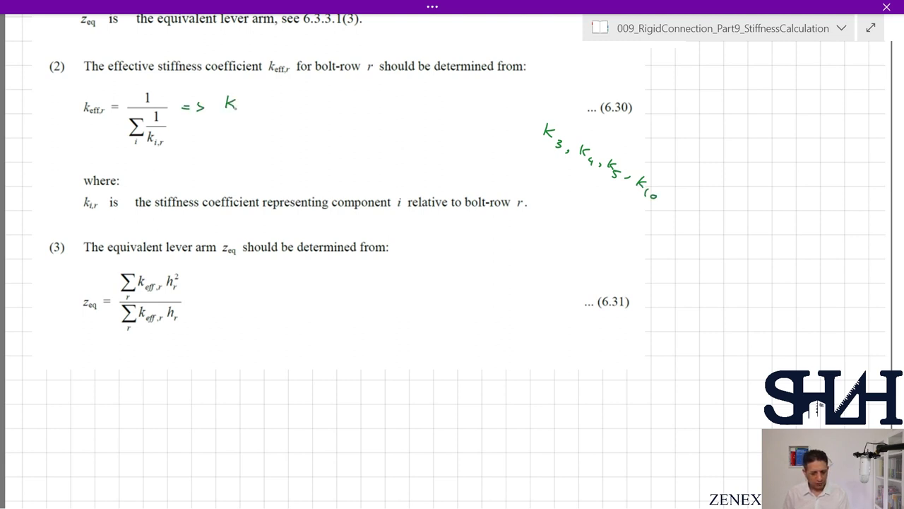
pyautogui.moveTo(268, 110); pyautogui.dragTo(269, 119)
pyautogui.moveTo(275, 105); pyautogui.dragTo(282, 105)
pyautogui.moveTo(276, 110); pyautogui.dragTo(282, 110)
pyautogui.moveTo(324, 92); pyautogui.dragTo(325, 103)
pyautogui.moveTo(418, 112); pyautogui.dragTo(296, 110)
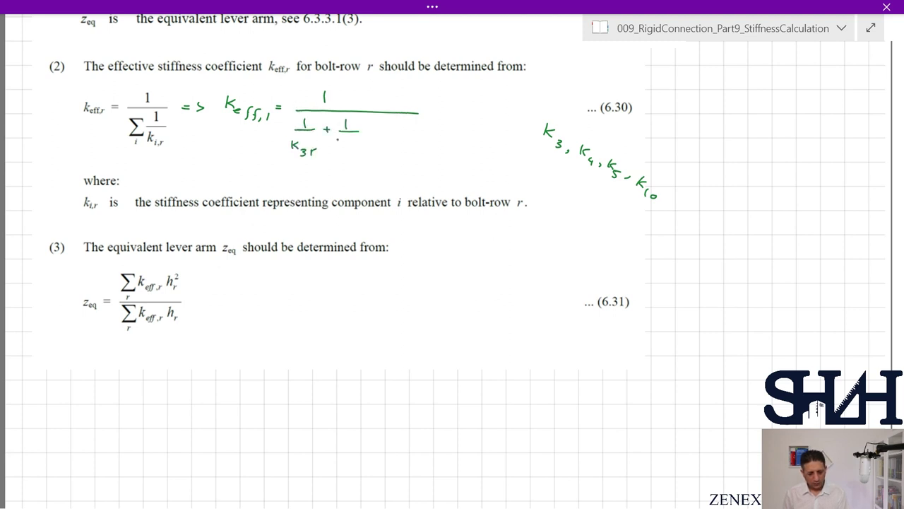
# Step: Complete the handwritten keff,1 denominator with the 1/k4r, 1/k5r and 1/k10r terms and extend the fraction line over them
pyautogui.moveTo(366, 137); pyautogui.dragTo(373, 136)
pyautogui.moveTo(369, 133); pyautogui.dragTo(369, 140)
pyautogui.moveTo(387, 125); pyautogui.dragTo(388, 132)
pyautogui.moveTo(385, 136); pyautogui.dragTo(407, 137)
pyautogui.moveTo(384, 141)
pyautogui.mouseDown()
pyautogui.moveTo(385, 152)
pyautogui.moveTo(422, 136)
pyautogui.mouseUp()
pyautogui.moveTo(417, 133); pyautogui.dragTo(417, 139)
pyautogui.moveTo(436, 125); pyautogui.dragTo(437, 134)
pyautogui.moveTo(432, 135); pyautogui.dragTo(464, 148)
pyautogui.moveTo(414, 113); pyautogui.dragTo(461, 112)
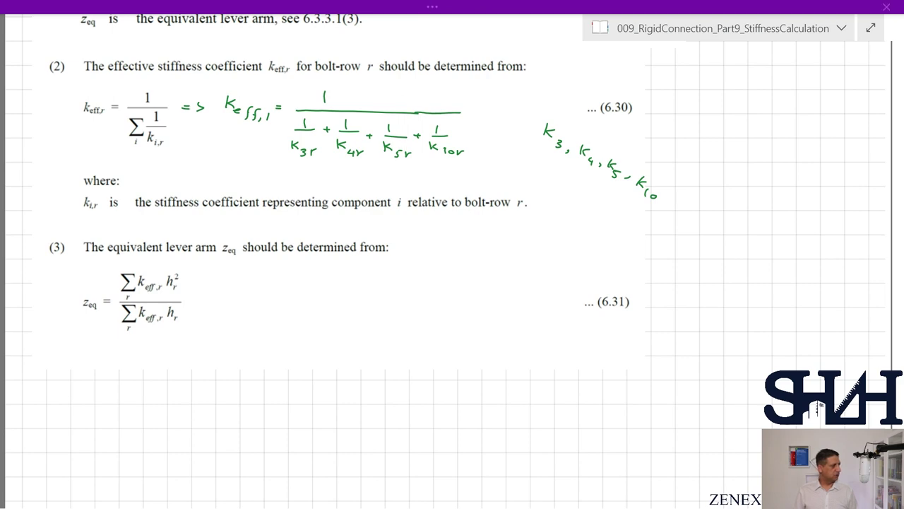
# Step: Switch to PTC Mathcad Prime and define k1 := 10 mm and k2 := 10 mm, taking the values from the handwritten OneNote results
pyautogui.hotkey('alt', 'Tab')
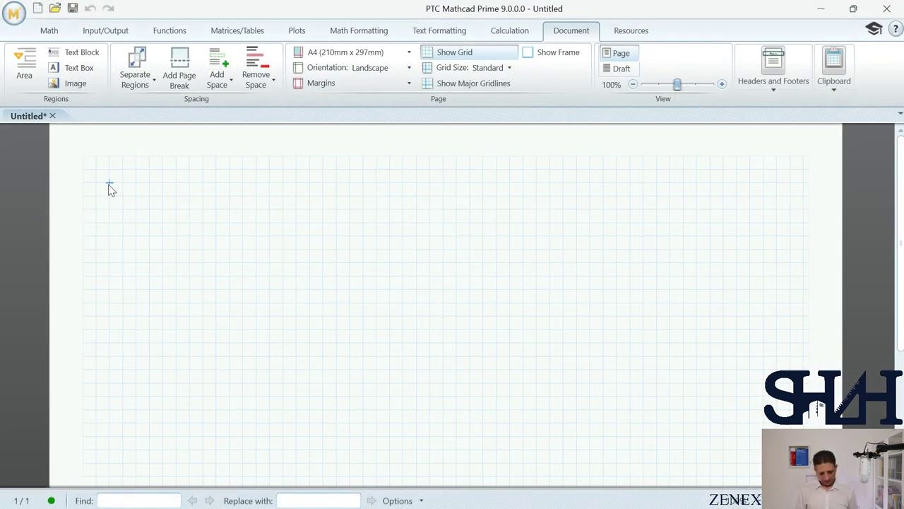
pyautogui.write('k1 :=')
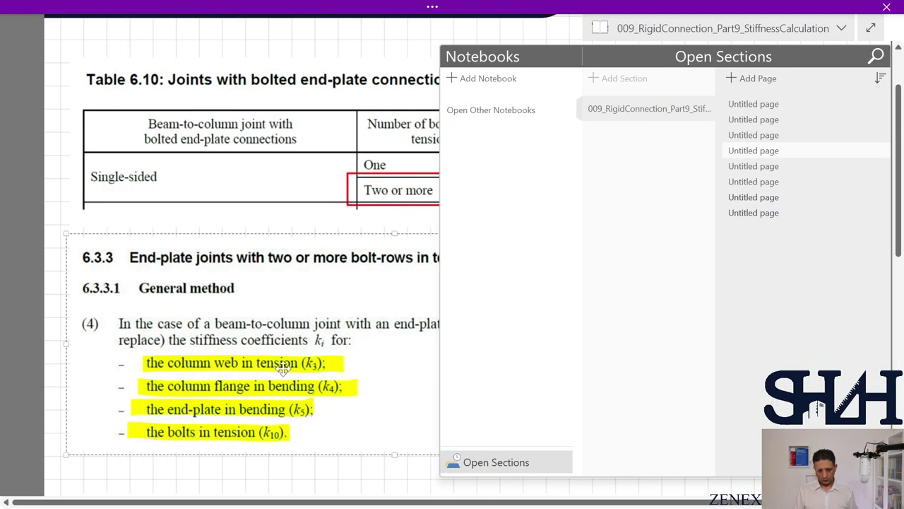
pyautogui.scroll(-5, 676, 365)
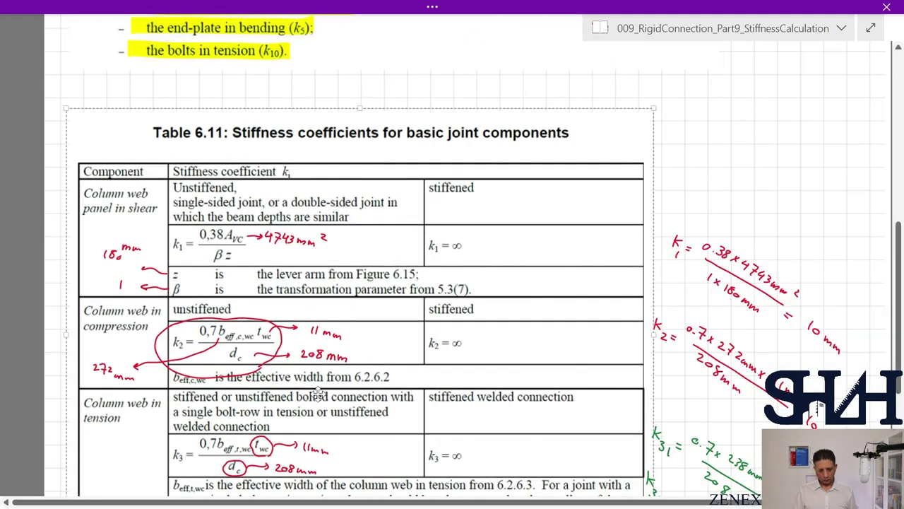
pyautogui.hotkey('alt', 'Tab')
pyautogui.write('k')
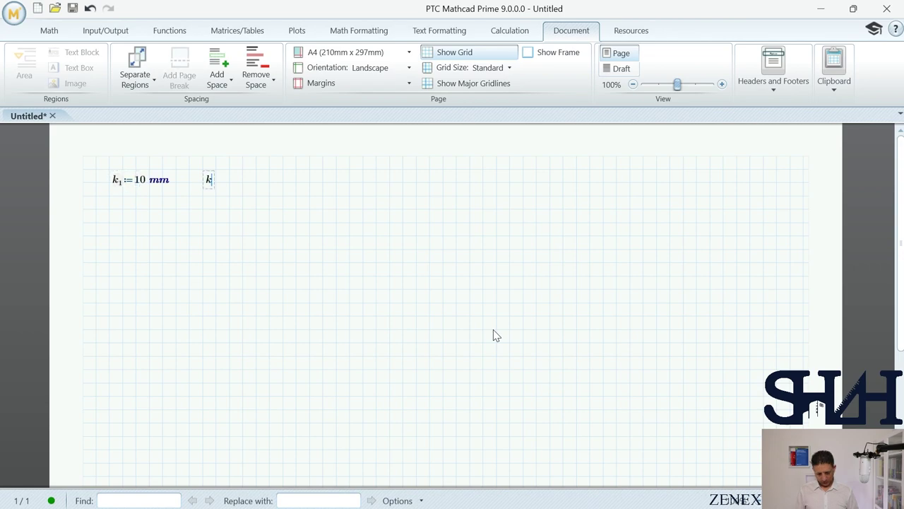
pyautogui.write('.2:10')
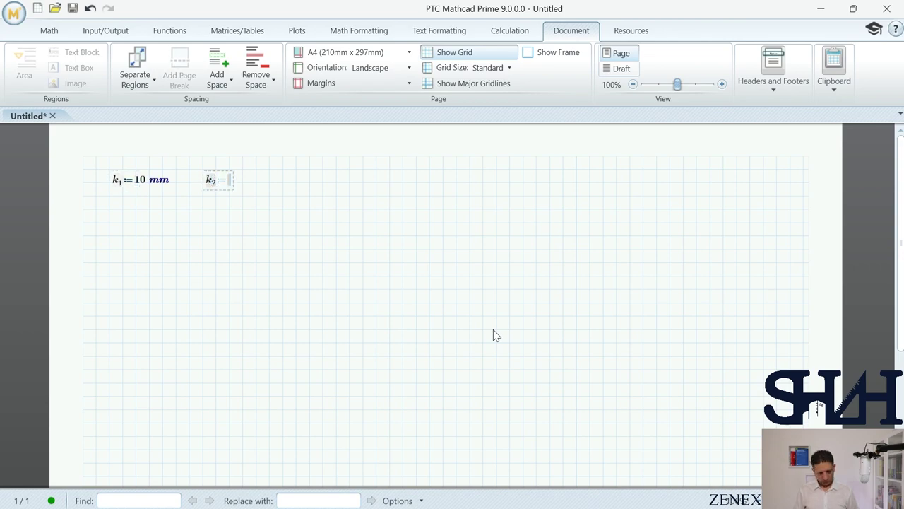
pyautogui.write('mm')
# Step: Look up the k3 results in the OneNote notes and define k3.1 := 8.8 mm and k3.2 := 8.8 mm in Mathcad
pyautogui.hotkey('alt', 'Tab')
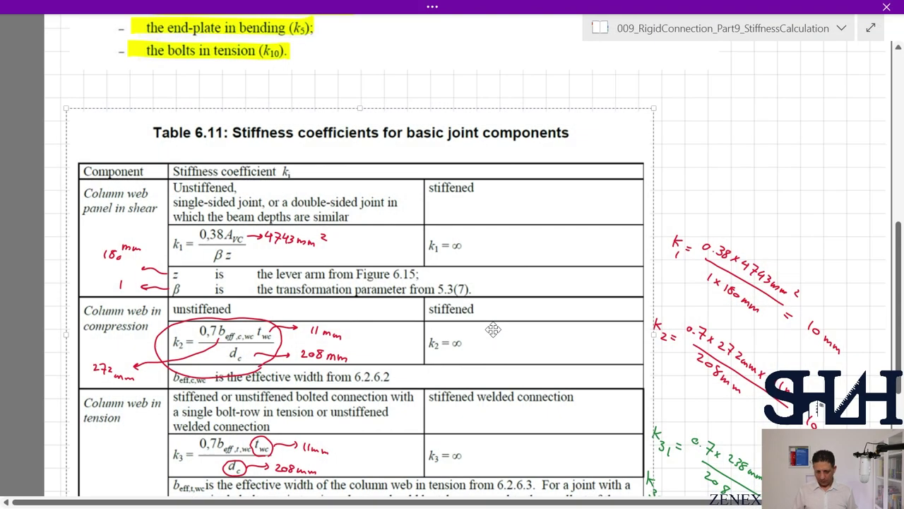
pyautogui.scroll(-3, 537, 332)
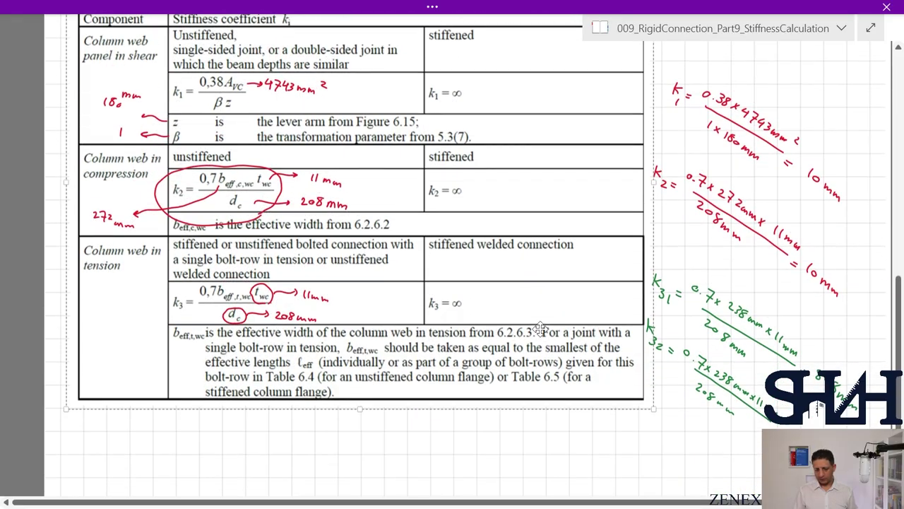
pyautogui.hotkey('alt', 'Tab')
pyautogui.write('k')
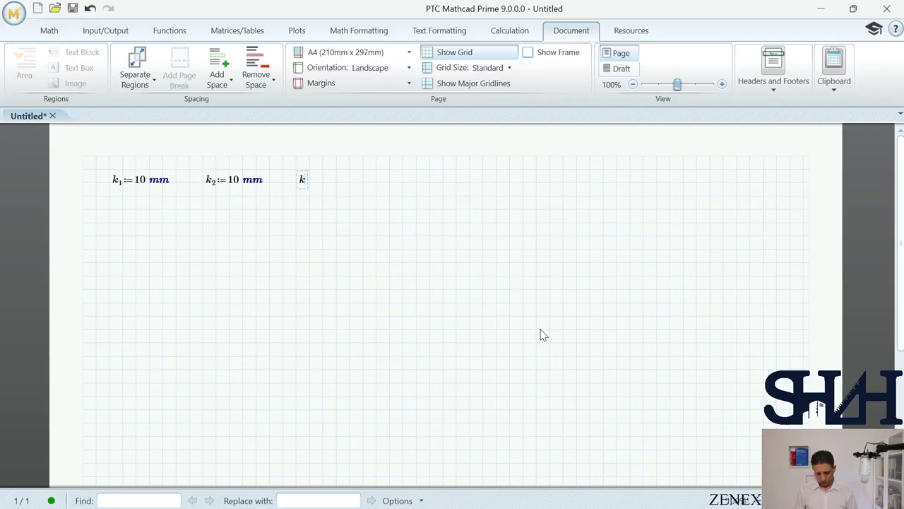
pyautogui.write('.3.1:8.8mm')
pyautogui.press('Tab')
pyautogui.write('k.3.2:8.8mm')
# Step: Look up the column flange results in OneNote and define k4.1 := 27 mm and k4.2 := 27 mm below the k3 definitions in Mathcad
pyautogui.hotkey('alt', 'Tab')
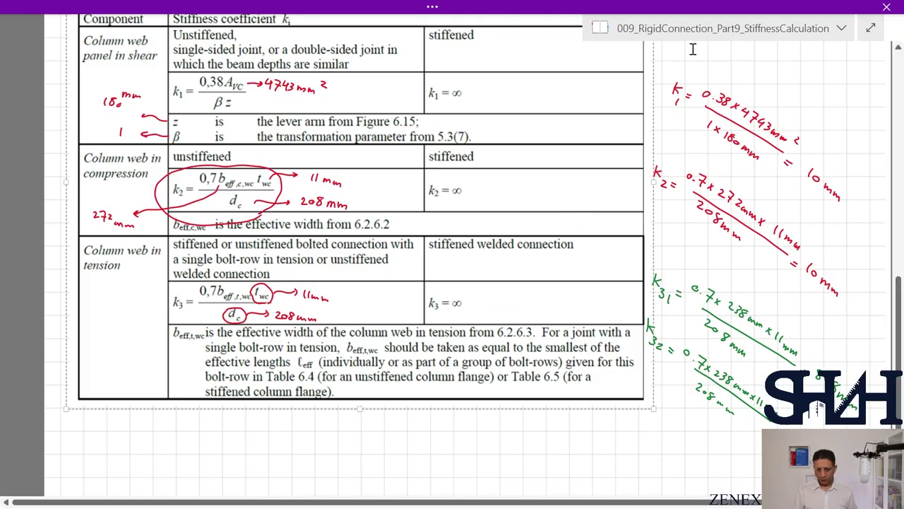
pyautogui.click(707, 29)
pyautogui.click(746, 151)
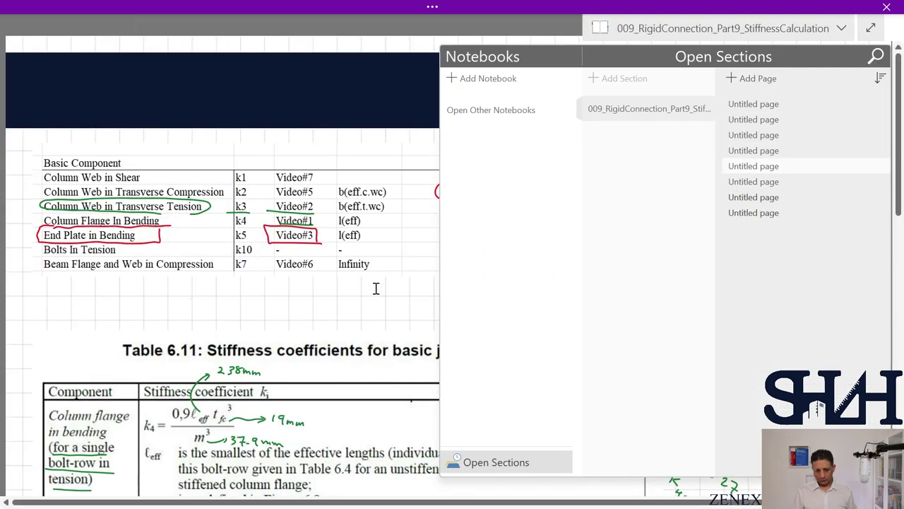
pyautogui.scroll(-3, 424, 276)
pyautogui.scroll(-2, 440, 279)
pyautogui.hotkey('alt', 'Tab')
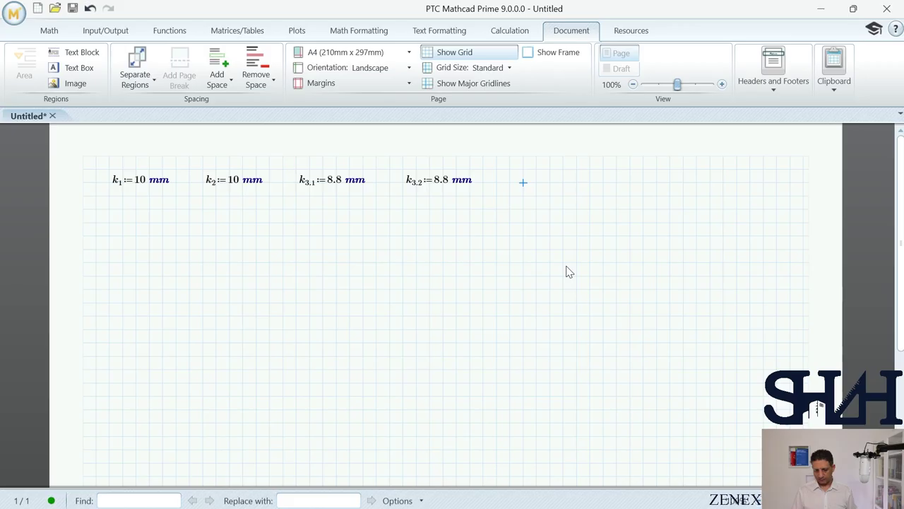
pyautogui.click(301, 207)
pyautogui.write('k.4.1:27mm')
pyautogui.press('Tab')
pyautogui.write('k.4.2:27mm')
# Step: Look up the end-plate results in OneNote and define k5.1 := 12.15 mm and k5.2 := 6.75 mm below the k4 definitions in Mathcad
pyautogui.click(301, 233)
pyautogui.write('k')
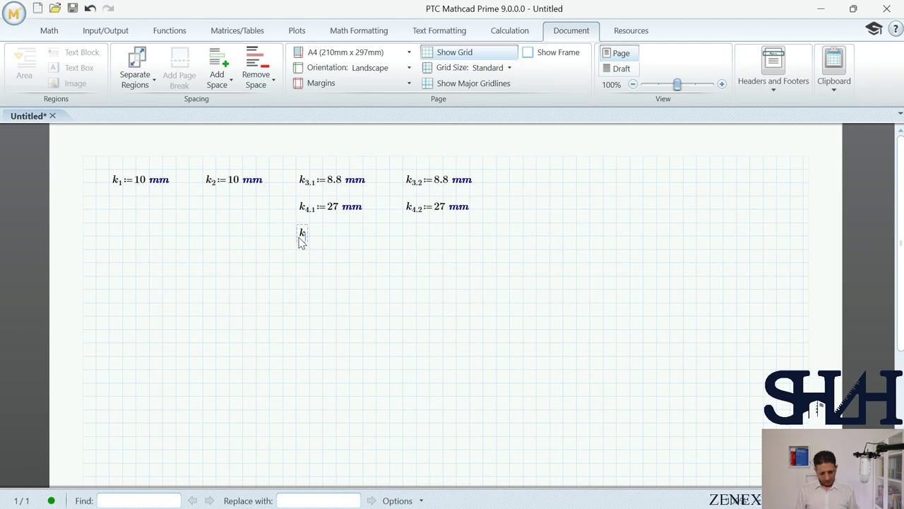
pyautogui.hotkey('alt', 'Tab')
pyautogui.scroll(-1, 539, 310)
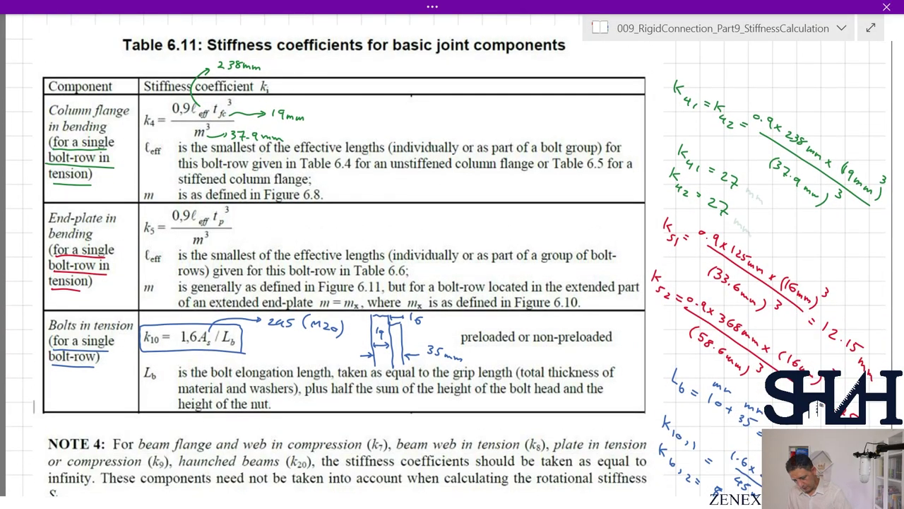
pyautogui.hotkey('alt', 'Tab')
pyautogui.write('.5.1:12.15mm')
pyautogui.press('Tab')
pyautogui.write('k.5.2')
pyautogui.hotkey('alt', 'Tab')
pyautogui.hotkey('alt', 'Tab')
pyautogui.write(':=6.75 mm')
# Step: Define k10.1 := 8.7 mm and k10.2 := 8.7 mm below the k5 definitions, taking the values from the OneNote bolt results
pyautogui.click(297, 265)
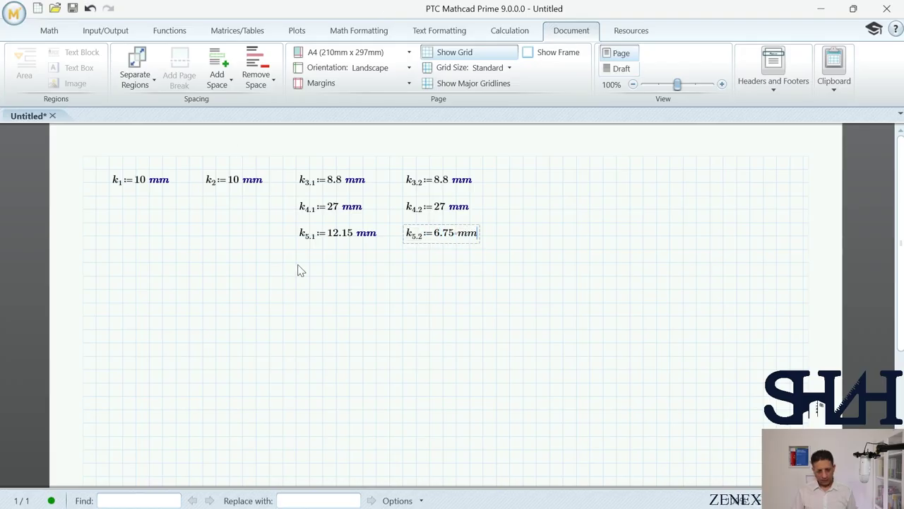
pyautogui.write('k.10.1:')
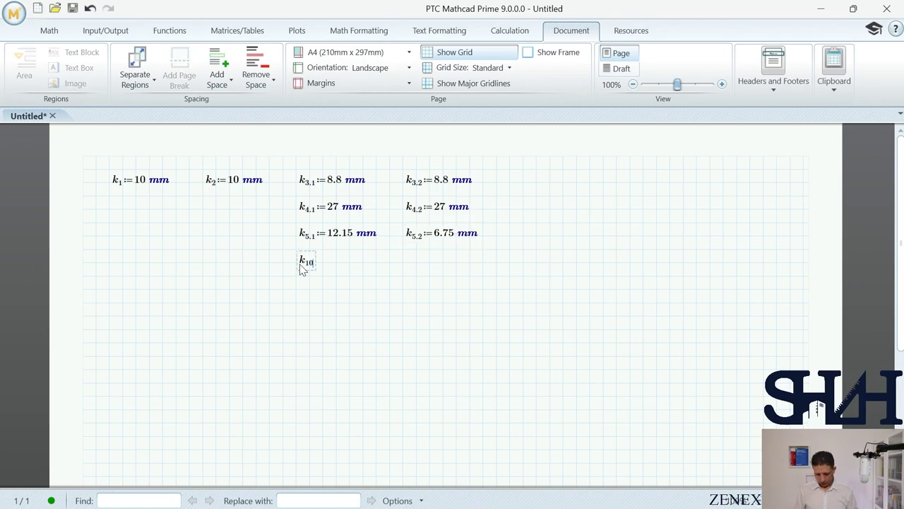
pyautogui.hotkey('alt', 'Tab')
pyautogui.hotkey('alt', 'Tab')
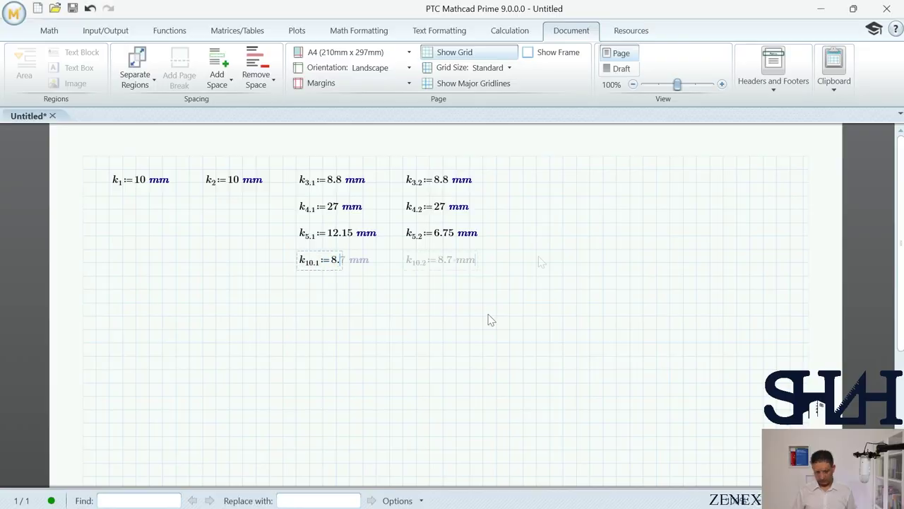
pyautogui.click(536, 251)
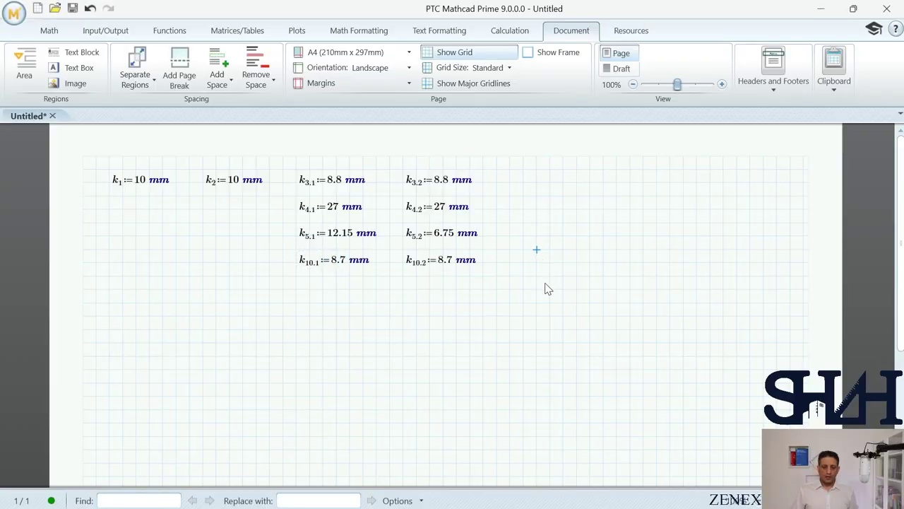
# Step: Open the OneNote page with the keff,r formula (6.30) and bring a picture of the formula into the Mathcad worksheet
pyautogui.hotkey('alt', 'Tab')
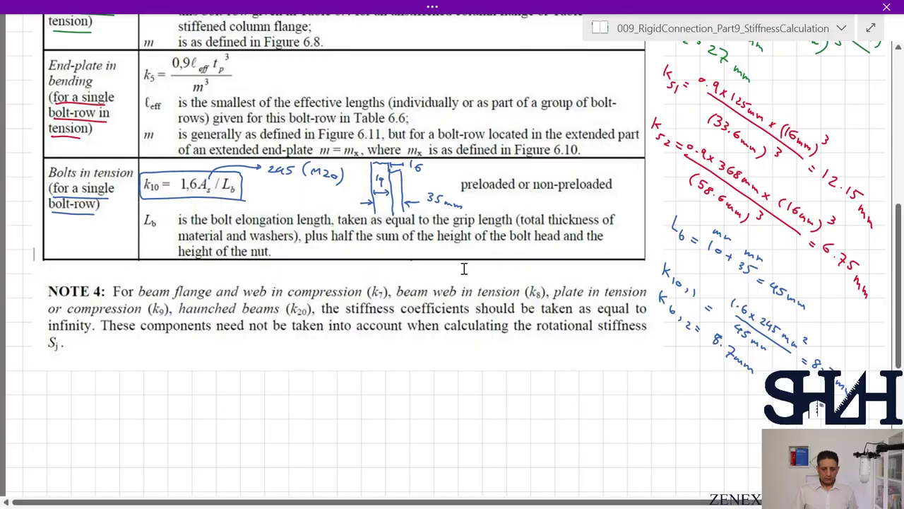
pyautogui.click(842, 28)
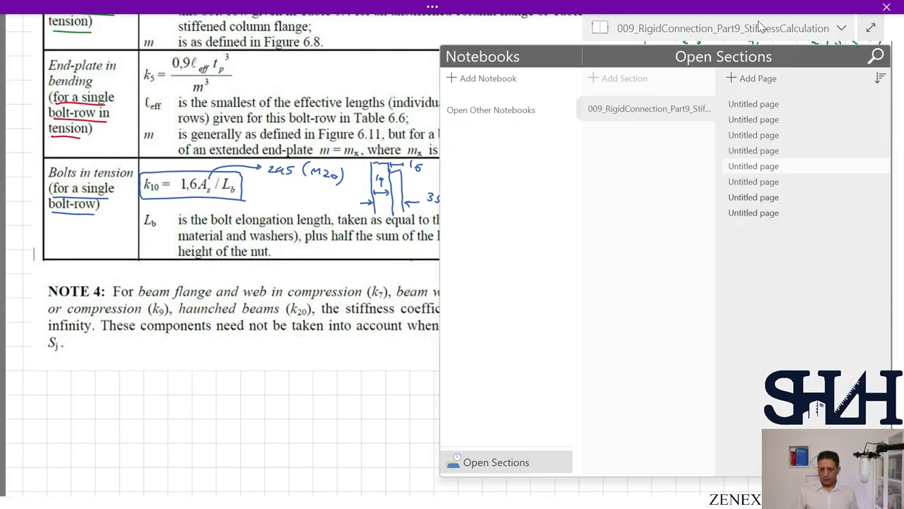
pyautogui.click(751, 182)
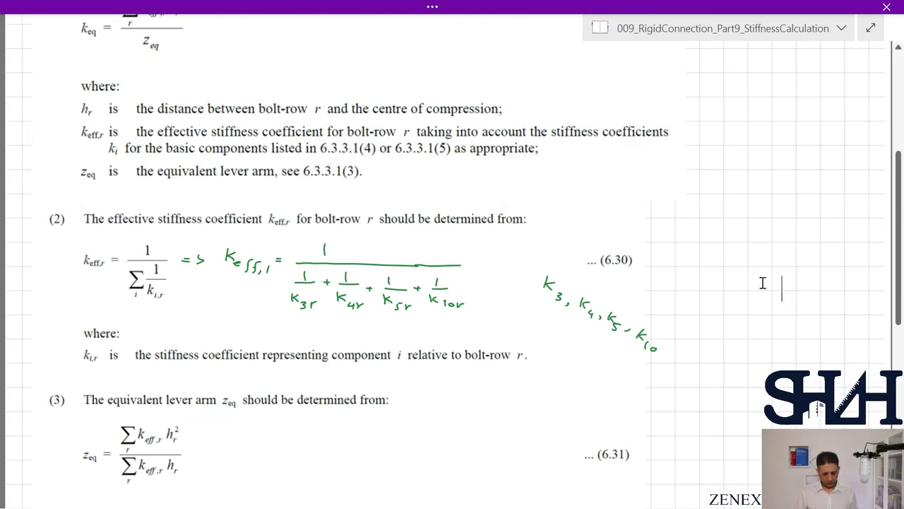
pyautogui.scroll(-2, 762, 283)
pyautogui.hotkey('alt', 'Tab')
# Step: Start defining keff.1 below the k values as 1 over a sum of four terms, entering 1/k3.1 as the first term
pyautogui.write('.ef')
pyautogui.write('f.1:=')
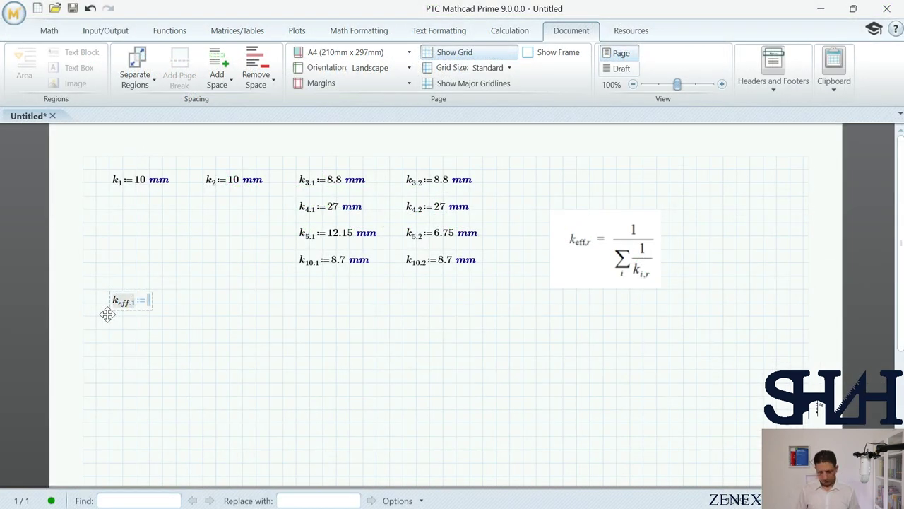
pyautogui.write('1/')
pyautogui.write('+++')
pyautogui.write('1/')
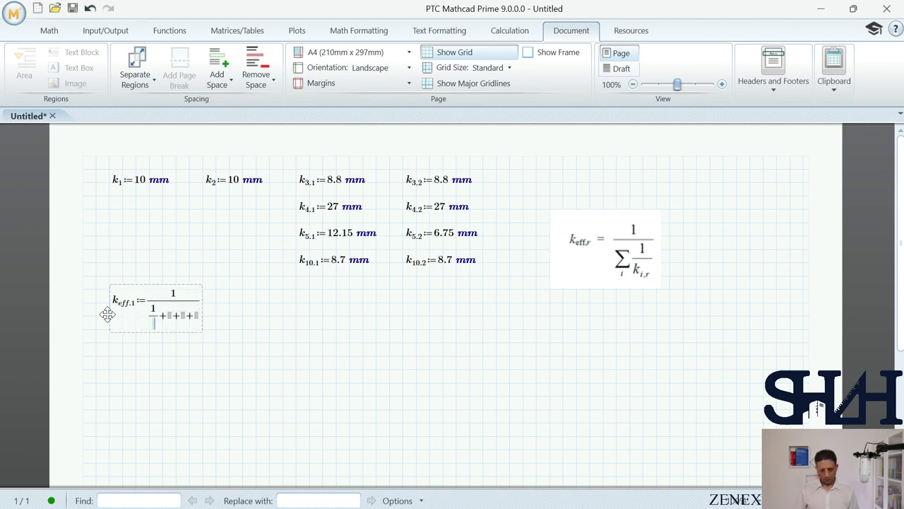
pyautogui.write('k')
pyautogui.hotkey('ctrl', '-')
pyautogui.write('3.1')
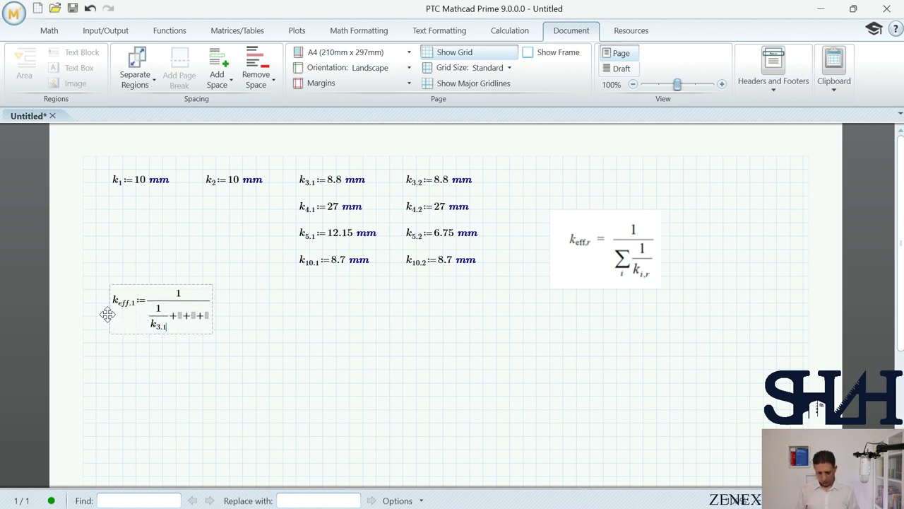
# Step: Complete keff.1 with 1/k4.1, 1/k5.1 and 1/k10.1, and define keff.2 likewise from k3.2, k4.2, k5.2 and k10.2, evaluating both
pyautogui.press('Right')
pyautogui.write('1/k')
pyautogui.hotkey('ctrl', '-')
pyautogui.write('3.1')
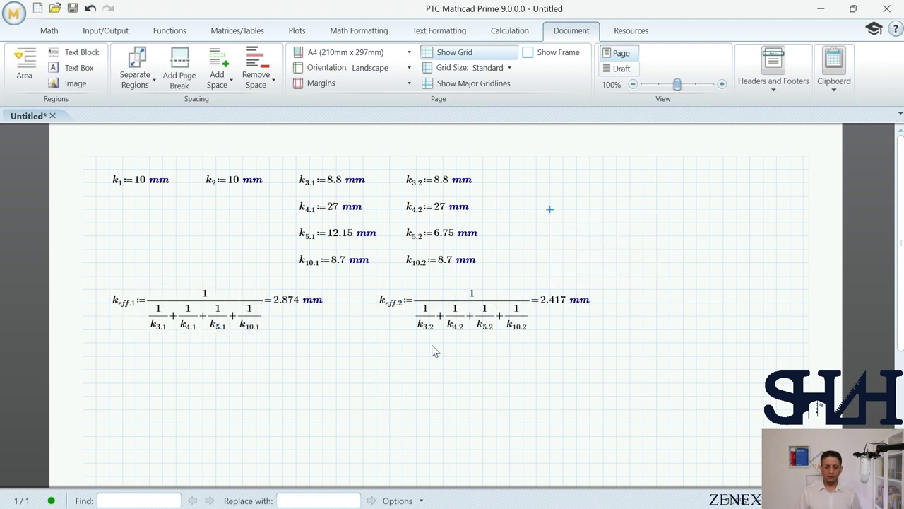
# Step: Capture the zeq formula (6.31) from the OneNote page and paste it as a picture into the Mathcad worksheet
pyautogui.hotkey('alt', 'Tab')
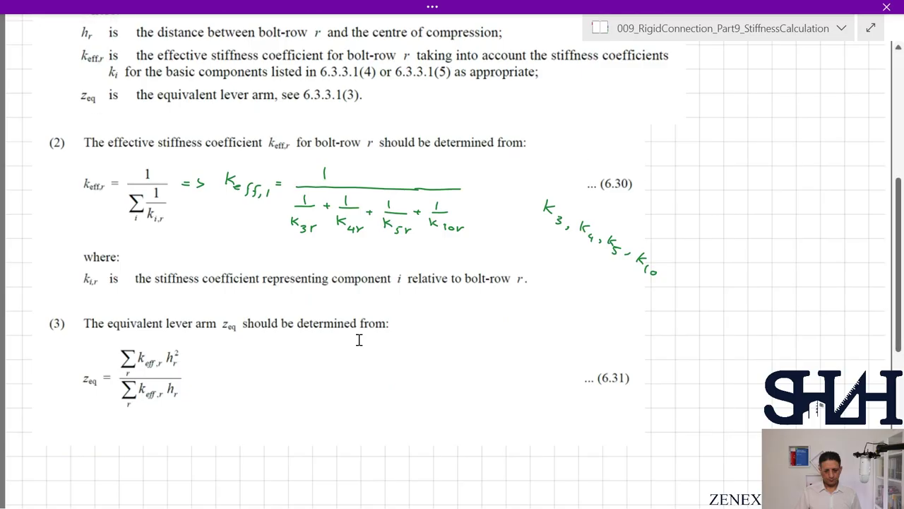
pyautogui.scroll(-2, 359, 339)
pyautogui.press('Print')
pyautogui.moveTo(56, 264); pyautogui.dragTo(195, 342)
pyautogui.click(240, 372)
pyautogui.hotkey('alt', 'Tab')
pyautogui.hotkey('ctrl', 'v')
# Step: Define the bolt-row distances h1 := 225 mm and h2 := 135 mm beside the k3.2 and k4.2 definitions
pyautogui.click(538, 187)
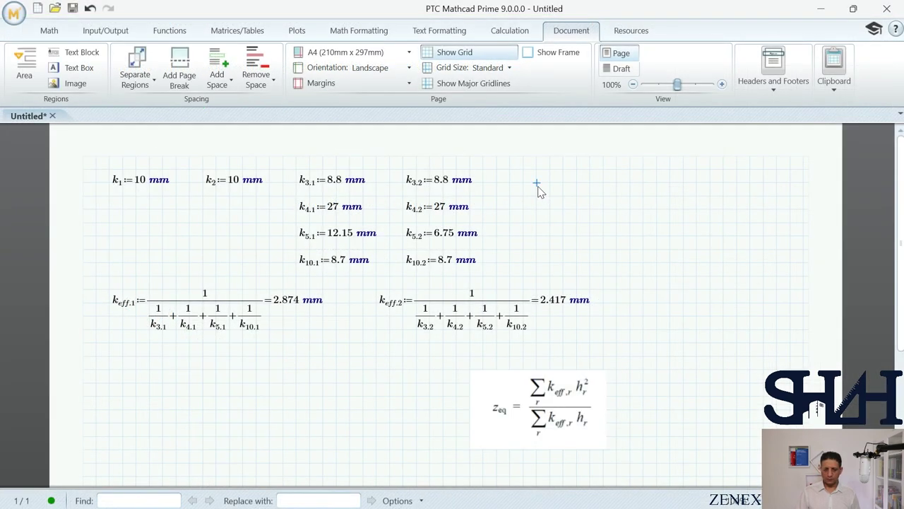
pyautogui.write('h.1')
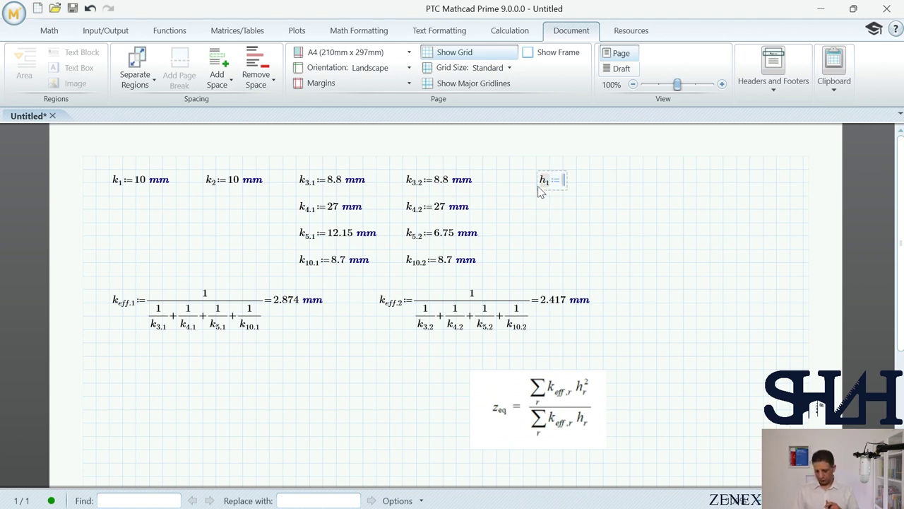
pyautogui.press('BackSpace')
pyautogui.write('225mm')
pyautogui.click(543, 210)
pyautogui.write('h')
pyautogui.hotkey('ctrl', '-')
pyautogui.write('2:=1')
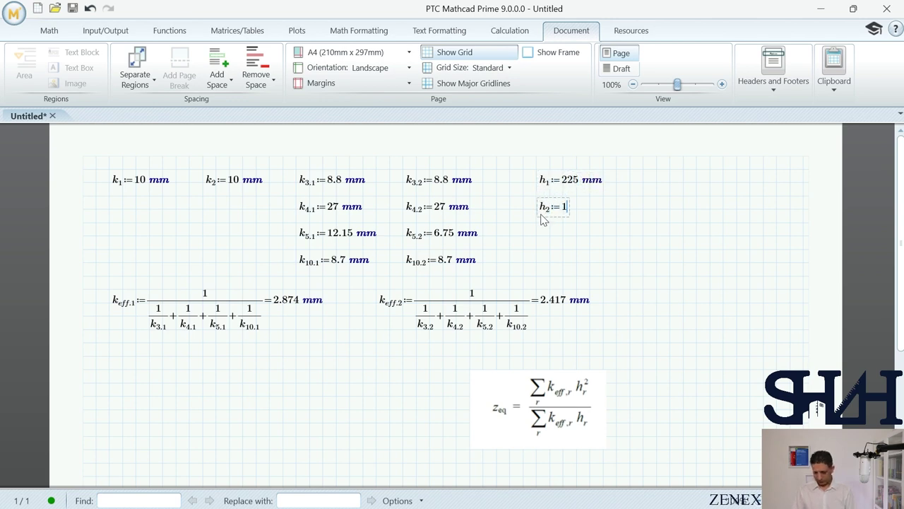
pyautogui.write('35 mm')
pyautogui.click(559, 248)
# Step: Start the zeq definition below keff.1 as a fraction, with keff.1·h1 as the first term of the numerator
pyautogui.click(122, 386)
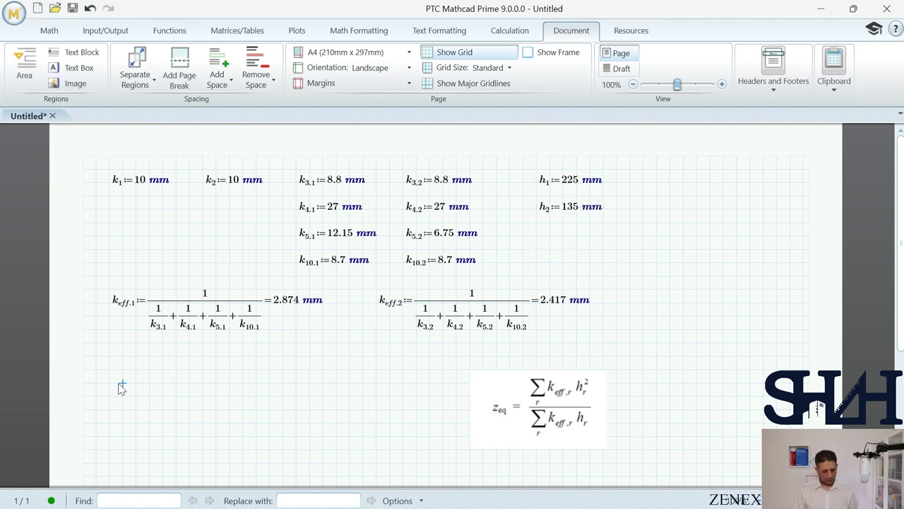
pyautogui.write('z')
pyautogui.hotkey('ctrl', '-')
pyautogui.write('eq:=')
pyautogui.moveTo(129, 304); pyautogui.dragTo(157, 379)
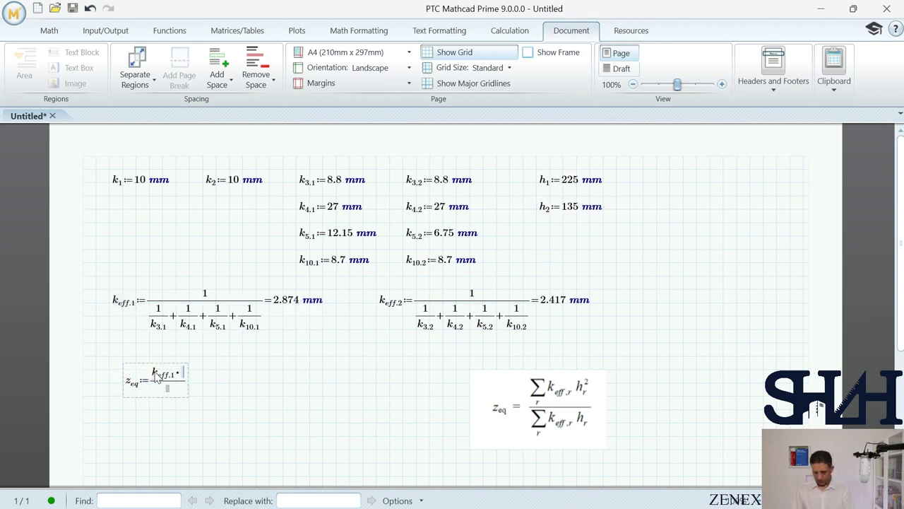
pyautogui.write('h')
pyautogui.hotkey('ctrl', '-')
pyautogui.write('1+')
# Step: Complete zeq as (keff.1·h1² + keff.2·h2²) over (keff.1·h1 + keff.2·h2) and display the result in mm
pyautogui.hotkey('ctrl', 'v')
pyautogui.press('BackSpace')
pyautogui.write('2*')
pyautogui.write('h')
pyautogui.hotkey('ctrl', '-')
pyautogui.write('2')
pyautogui.write('^2')
pyautogui.press('End')
pyautogui.write('^2')
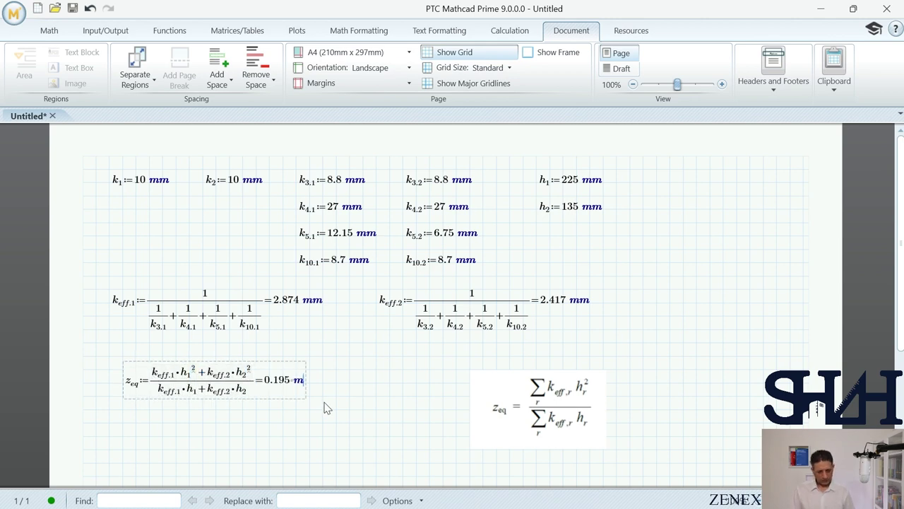
pyautogui.write('m')
# Step: Delete the zeq formula picture and bring the keq formula (6.29) from OneNote into the Mathcad worksheet
pyautogui.click(549, 444)
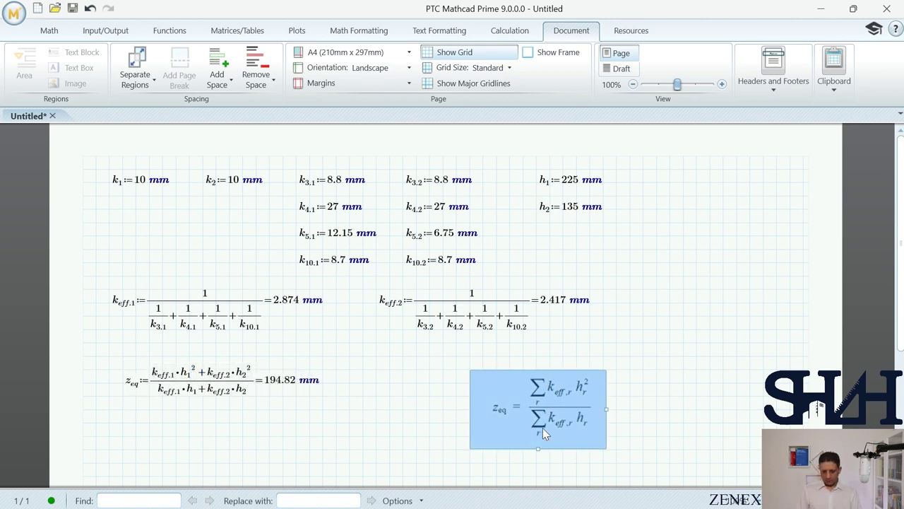
pyautogui.press('Delete')
pyautogui.hotkey('alt', 'Tab')
pyautogui.scroll(5, 351, 360)
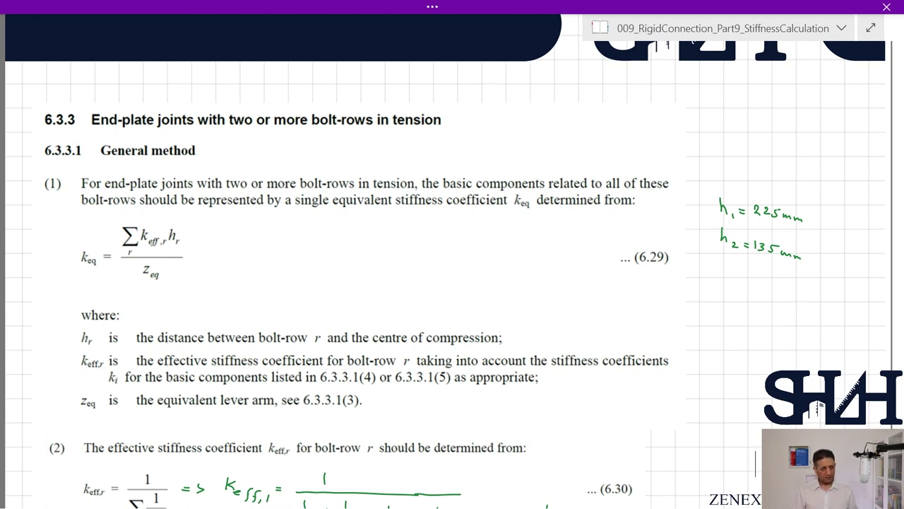
pyautogui.hotkey('alt', 'Tab')
# Step: Define keq beside zeq as (keff.1·h1 + keff.2·h2)/zeq and evaluate it in mm
pyautogui.write('k_eff.1*')
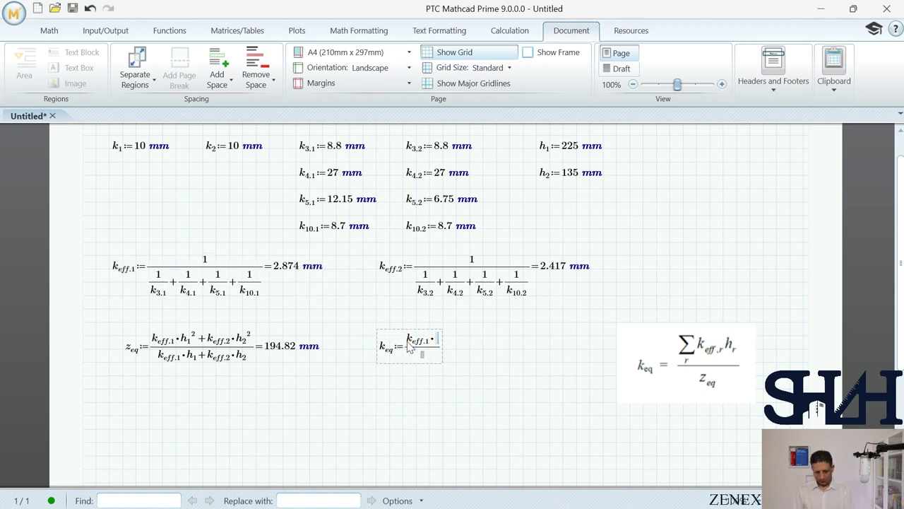
pyautogui.write('h_1+k_eff.1')
pyautogui.press('BackSpace')
pyautogui.write('2*h')
pyautogui.write('_2')
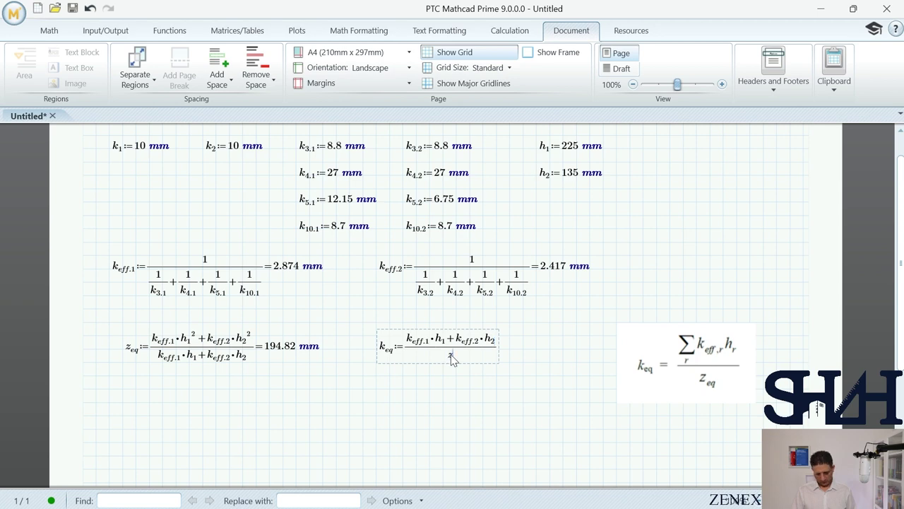
pyautogui.write('z_eq=')
pyautogui.click(130, 404)
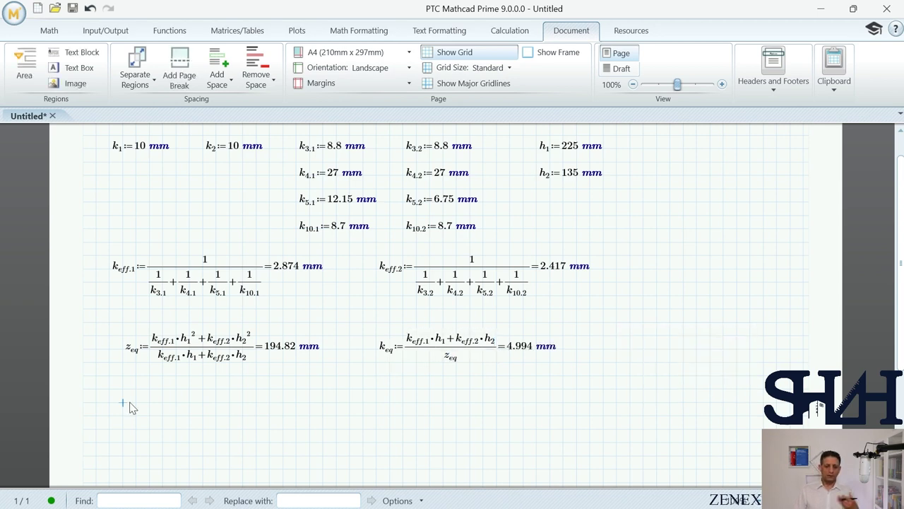
# Step: Switch to OneNote and check in Table 6.10 which stiffness coefficients apply to single-sided joints with two or more bolt-rows
pyautogui.hotkey('alt', 'Tab')
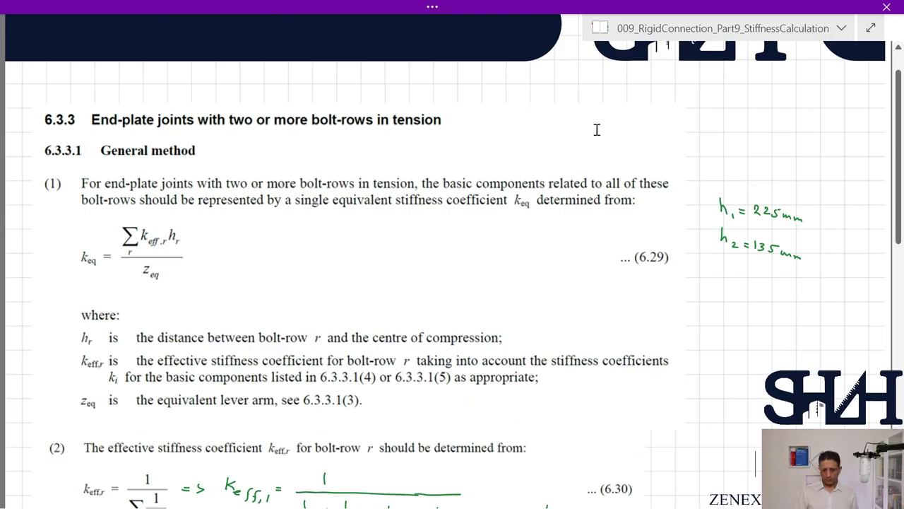
pyautogui.click(739, 32)
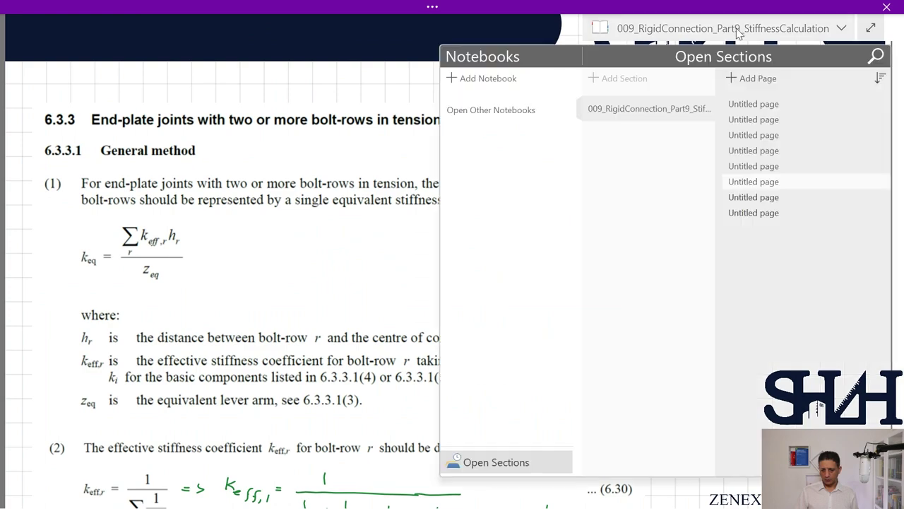
pyautogui.click(751, 134)
pyautogui.click(759, 151)
pyautogui.scroll(5, 371, 292)
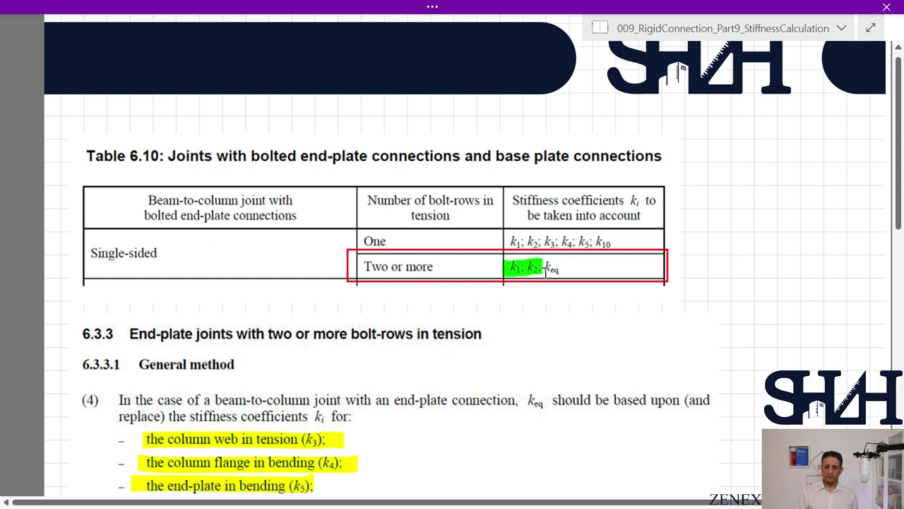
# Step: Open the 6.3.1 Basic model page and handwrite E·z² over a denominator beginning with μ( beside the Sj formula (6.27)
pyautogui.click(759, 29)
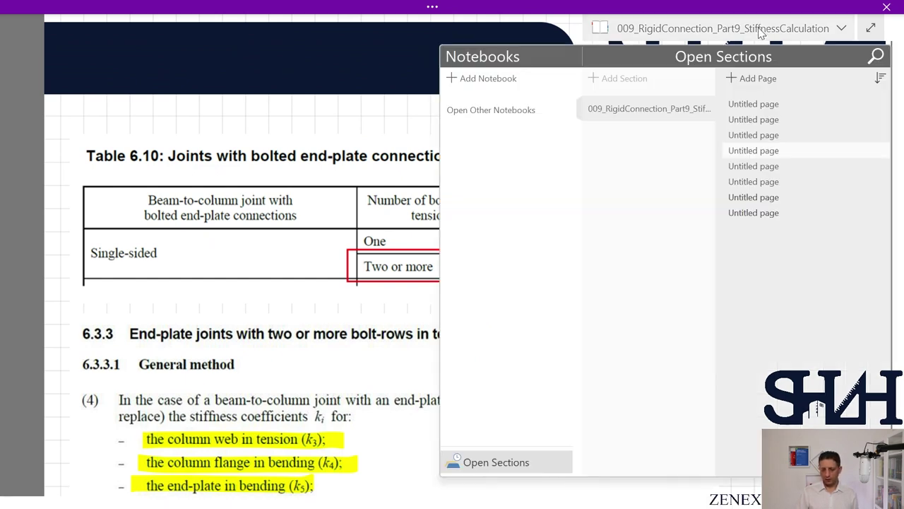
pyautogui.click(754, 134)
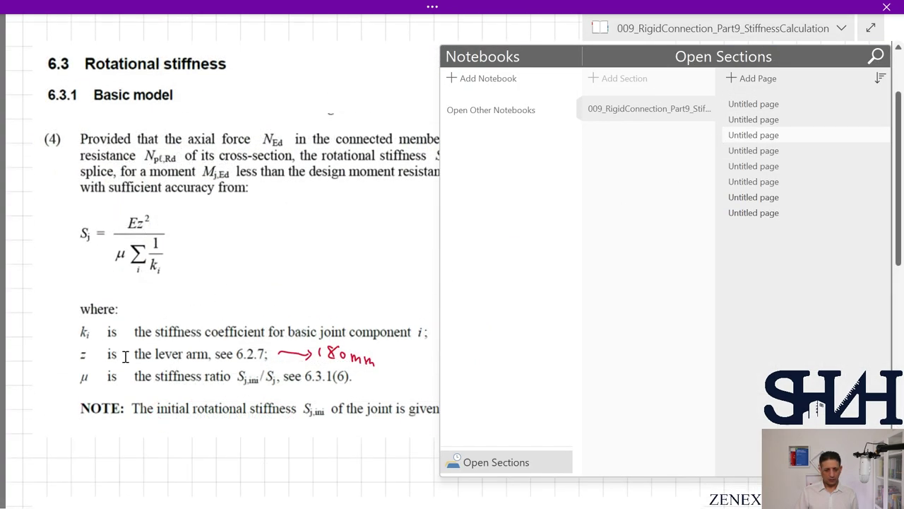
pyautogui.scroll(-1, 185, 338)
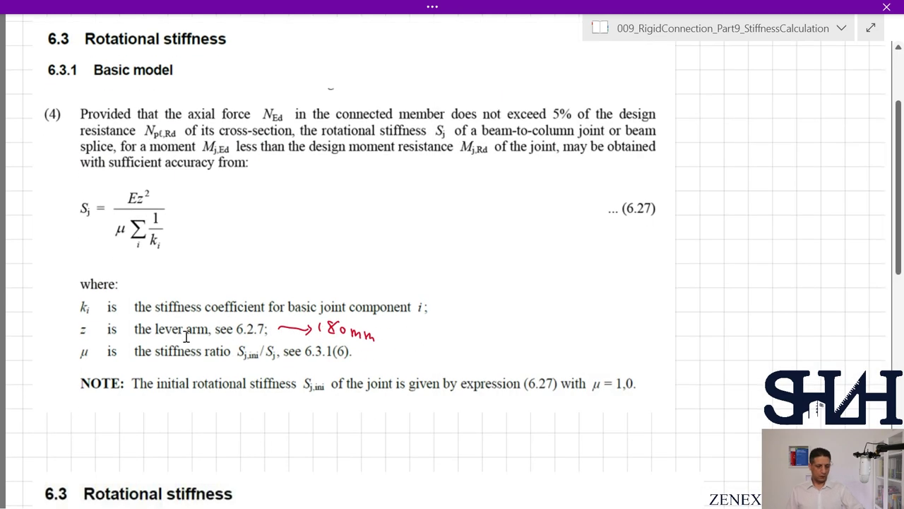
pyautogui.moveTo(181, 207); pyautogui.dragTo(190, 207)
pyautogui.moveTo(182, 210); pyautogui.dragTo(189, 211)
pyautogui.moveTo(227, 199); pyautogui.dragTo(226, 207)
pyautogui.moveTo(284, 219)
pyautogui.mouseDown()
pyautogui.moveTo(210, 215)
pyautogui.moveTo(212, 241)
pyautogui.mouseUp()
pyautogui.moveTo(226, 231); pyautogui.dragTo(221, 250)
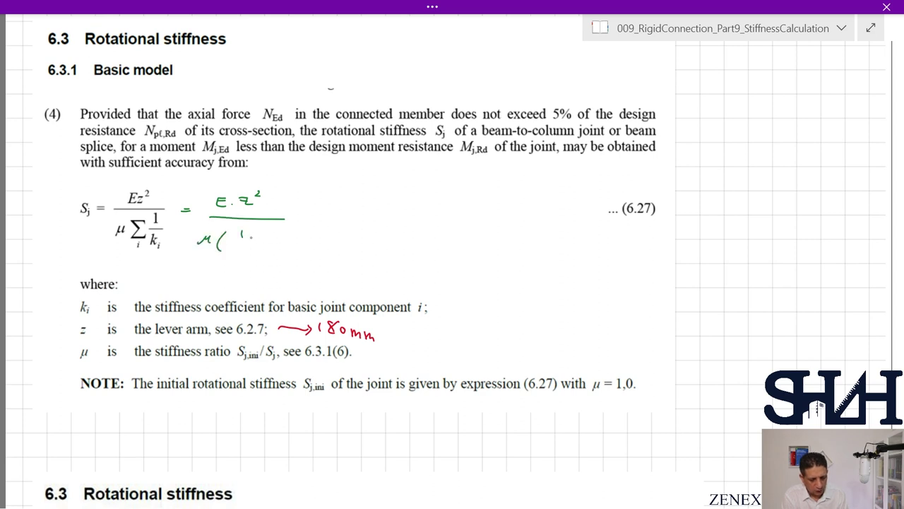
# Step: Complete the handwritten Sj denominator with the 1/k1, 1/k2 and 1/keq terms and extend the fraction line over them
pyautogui.moveTo(282, 234); pyautogui.dragTo(284, 241)
pyautogui.moveTo(278, 247); pyautogui.dragTo(278, 257)
pyautogui.moveTo(284, 248); pyautogui.dragTo(285, 257)
pyautogui.moveTo(287, 258); pyautogui.dragTo(289, 260)
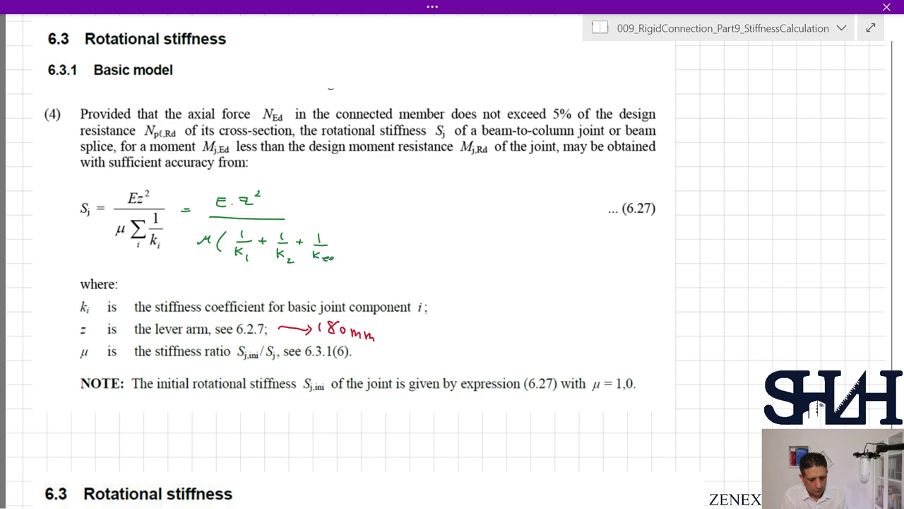
pyautogui.moveTo(280, 219); pyautogui.dragTo(351, 220)
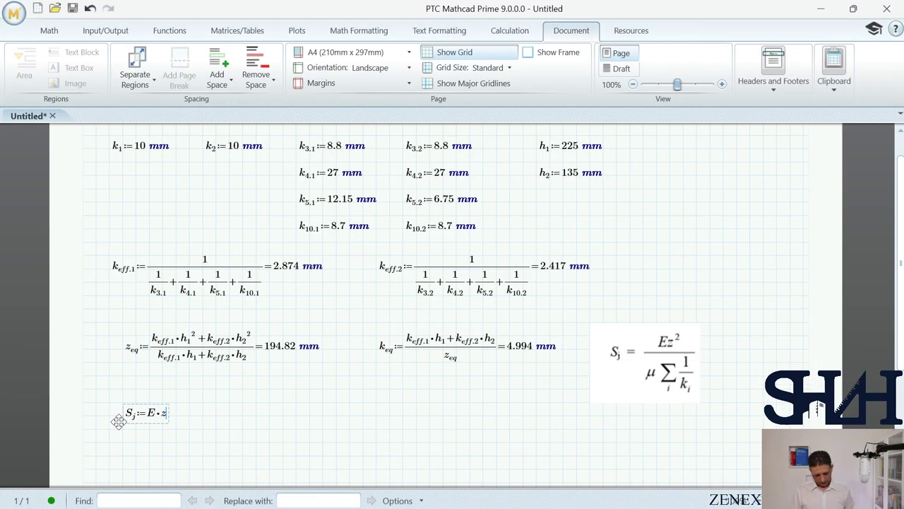
# Step: In Mathcad, build the Sj expression below zeq as E·z² over μ times a bracket containing 1/k1
pyautogui.write('^2')
pyautogui.press('Right')
pyautogui.write('/')
pyautogui.write('m')
pyautogui.hotkey('ctrl', 'g')
pyautogui.write('*')
pyautogui.write('(1/k')
pyautogui.hotkey('ctrl', '-')
pyautogui.write('1')
pyautogui.press('space')
pyautogui.press('space')
# Step: Add the 1/k2 and 1/keq terms to the bracket in the Sj denominator
pyautogui.write('+')
pyautogui.write('1/k')
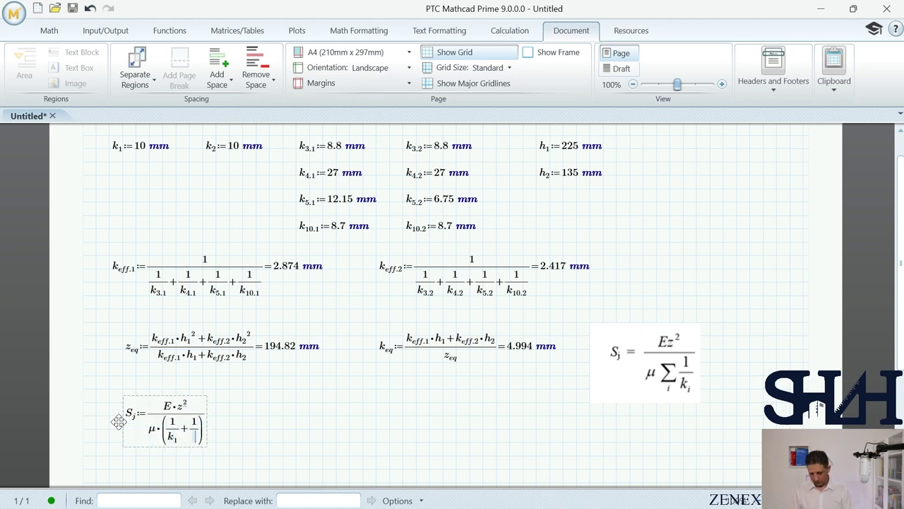
pyautogui.hotkey('ctrl', '-')
pyautogui.write('2')
pyautogui.press('space')
pyautogui.press('space')
pyautogui.write('+1/k')
pyautogui.hotkey('ctrl', '-')
pyautogui.write('eq')
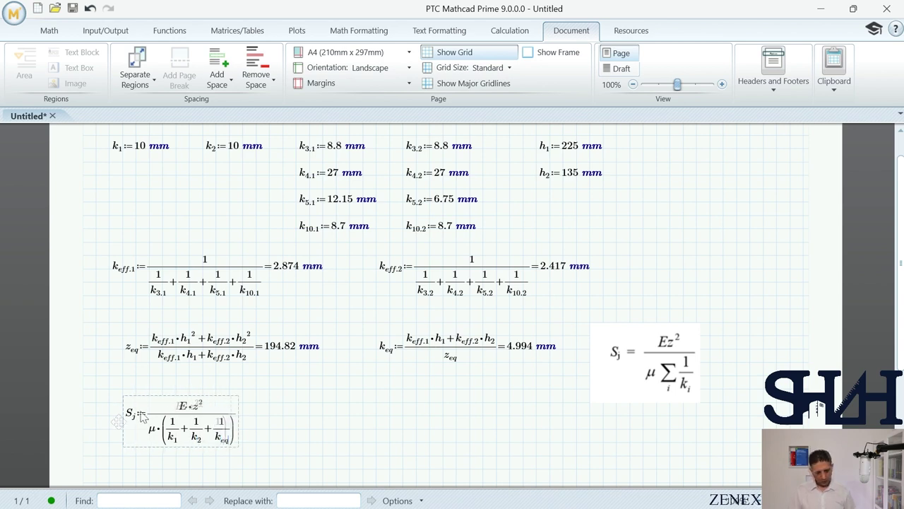
# Step: Define E := 210 GPa, z := 180 mm and μ := 1 beside the h1 and h2 definitions
pyautogui.click(633, 148)
pyautogui.write('E:=210 GPa')
pyautogui.click(635, 176)
pyautogui.write('z:=180 ')
pyautogui.write('mm')
pyautogui.click(638, 213)
pyautogui.write('m')
pyautogui.hotkey('ctrl', 'g')
pyautogui.write(':=1')
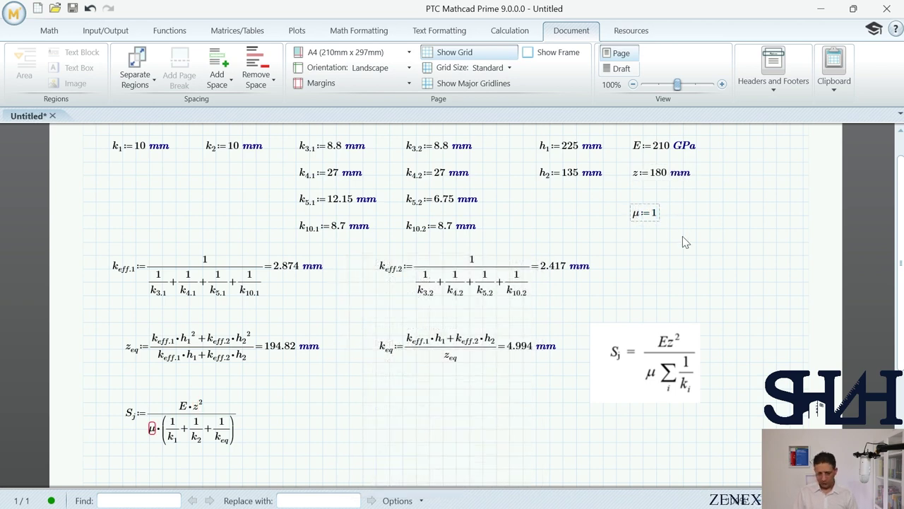
# Step: Delete the Sj formula picture and evaluate Sj in kN·m
pyautogui.click(651, 378)
pyautogui.press('Delete')
pyautogui.click(361, 418)
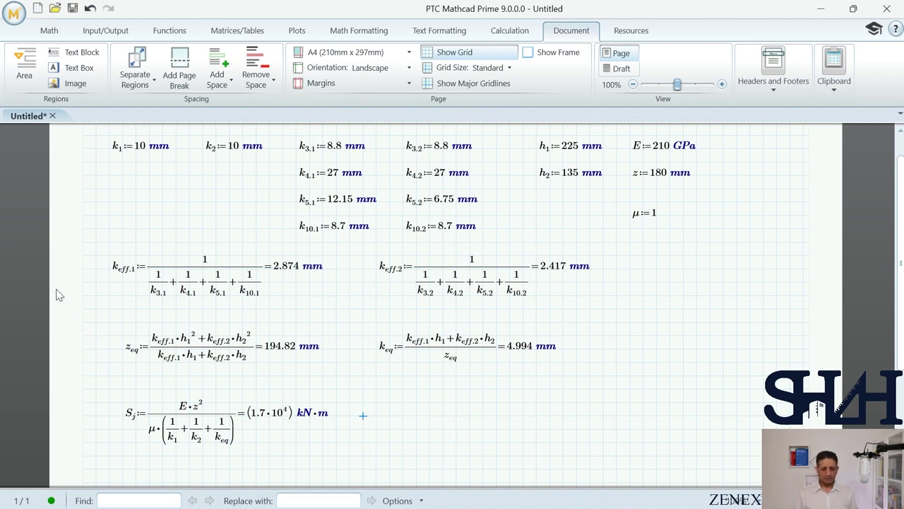
# Step: Capture the Mathcad calculations from the k values down to Sj as a screenshot, and open the next blank page in OneNote
pyautogui.press('Print')
pyautogui.moveTo(91, 128); pyautogui.dragTo(733, 445)
pyautogui.click(735, 426)
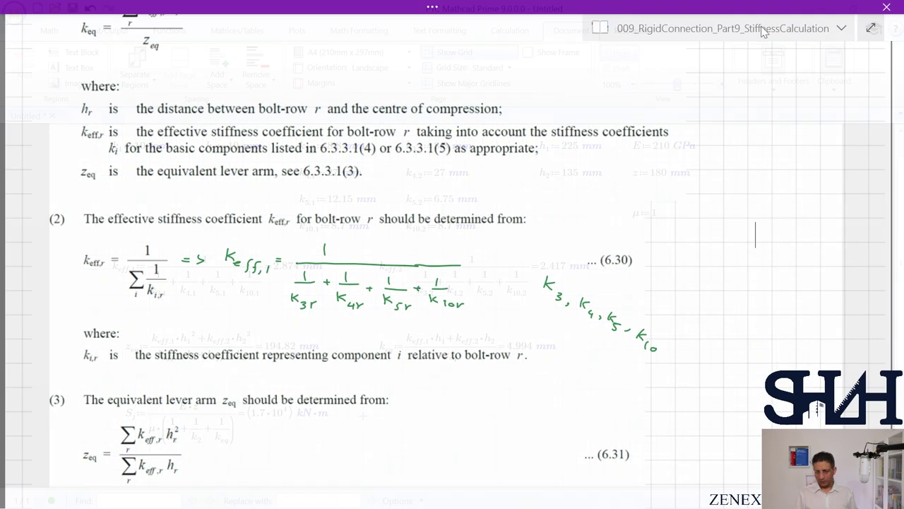
pyautogui.click(753, 29)
pyautogui.click(753, 198)
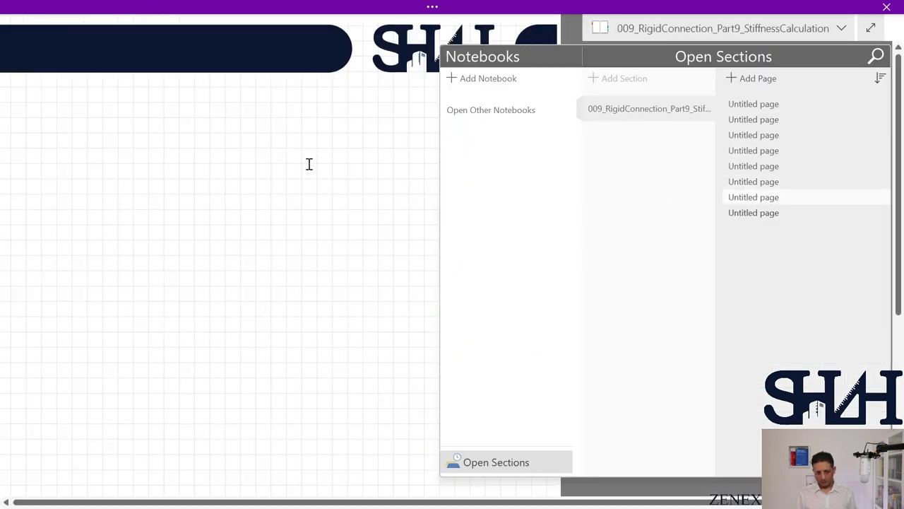